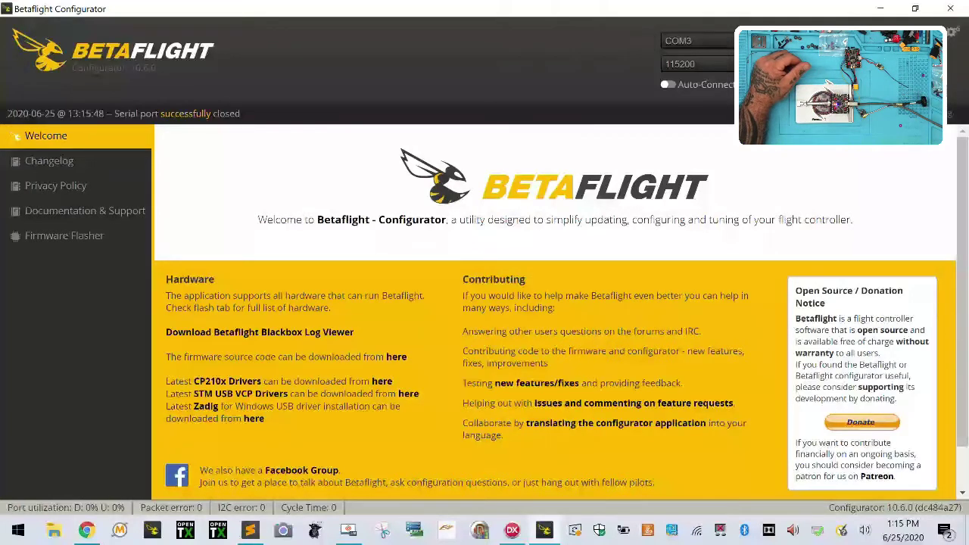
Connect to the flight controller, open the CLI and run the version command to identify the board target.
scroll(38, 462, down, 1)
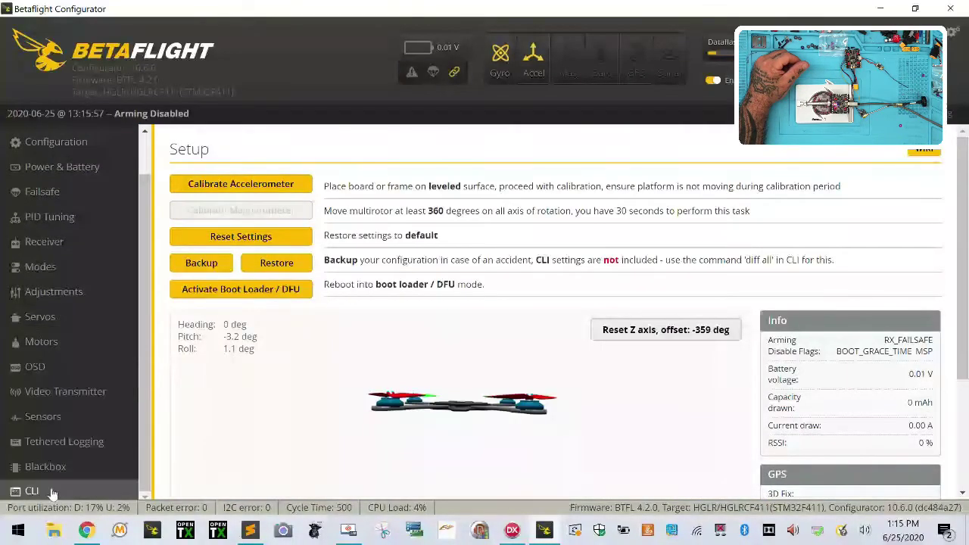
click(31, 491)
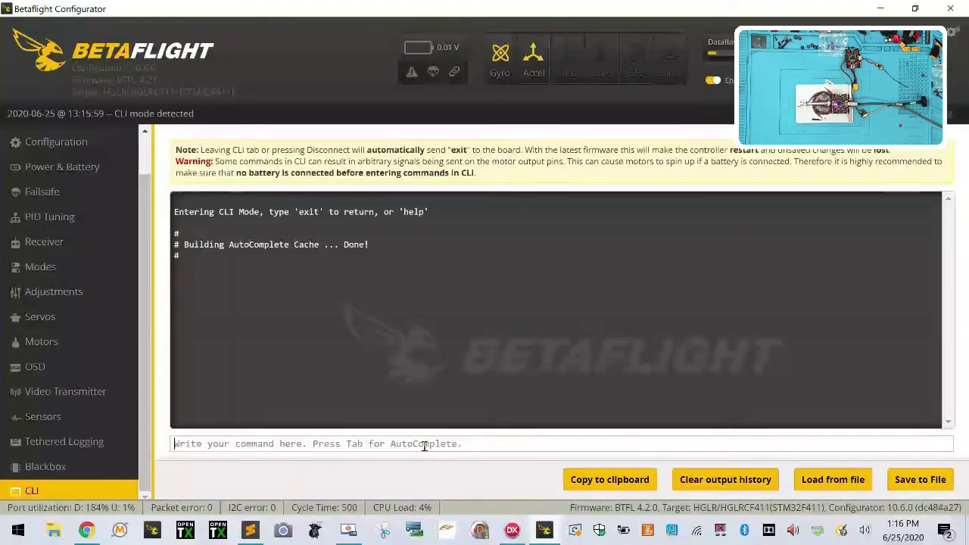
text(version)
key(Return)
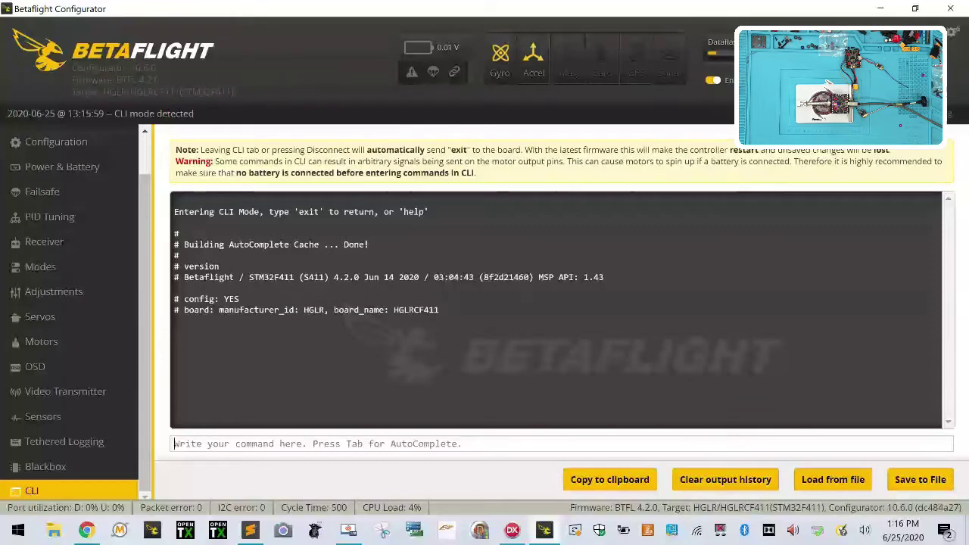
Leave the CLI, open the Blackbox settings and reboot the flight controller into mass storage device mode.
click(78, 465)
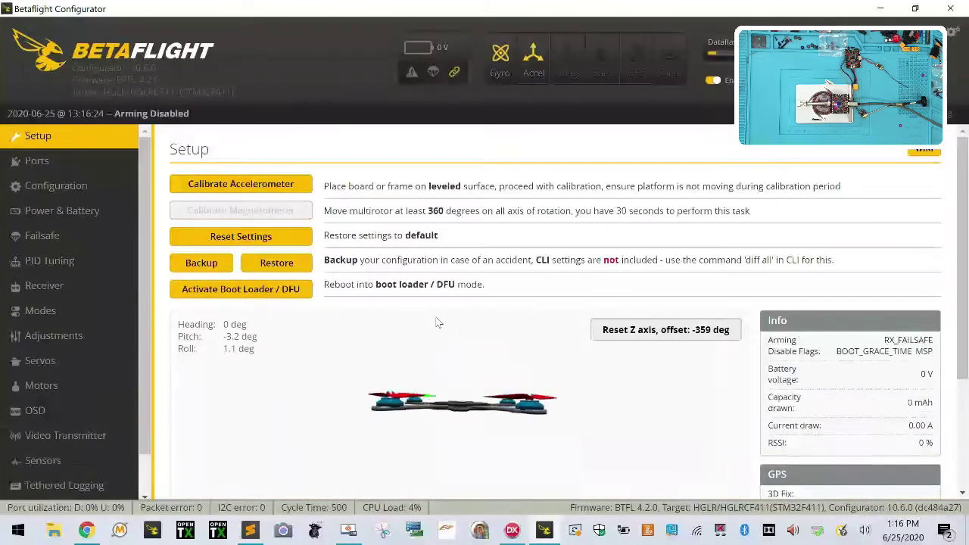
scroll(437, 322, down, 3)
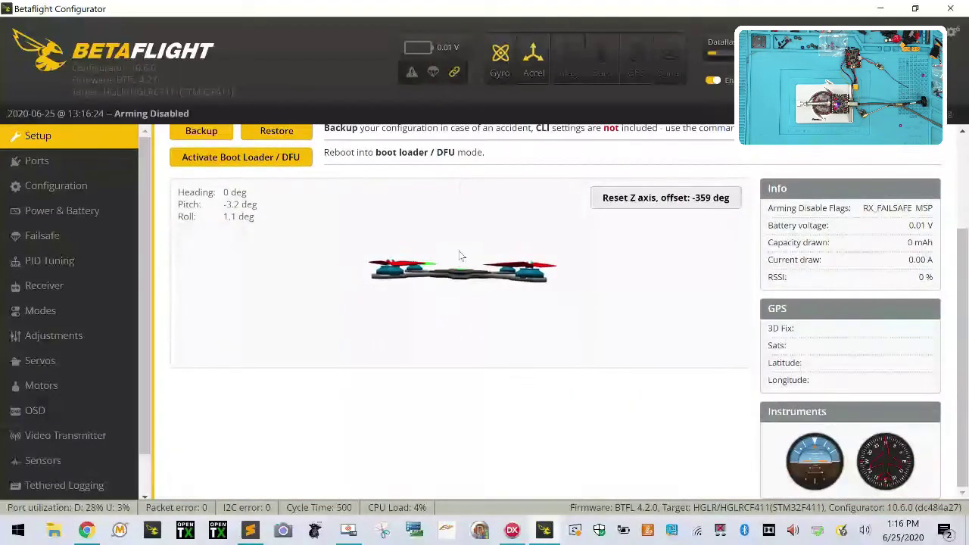
scroll(65, 439, down, 2)
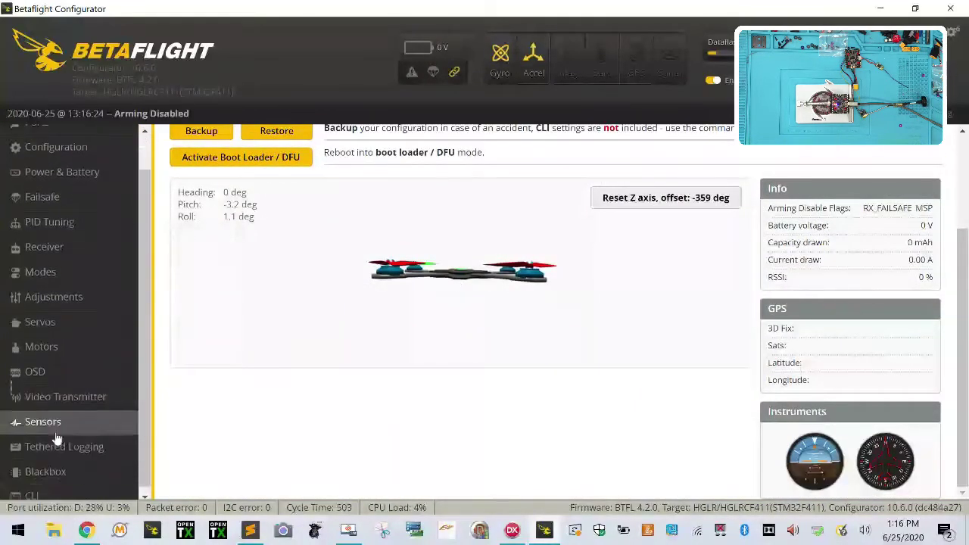
click(104, 459)
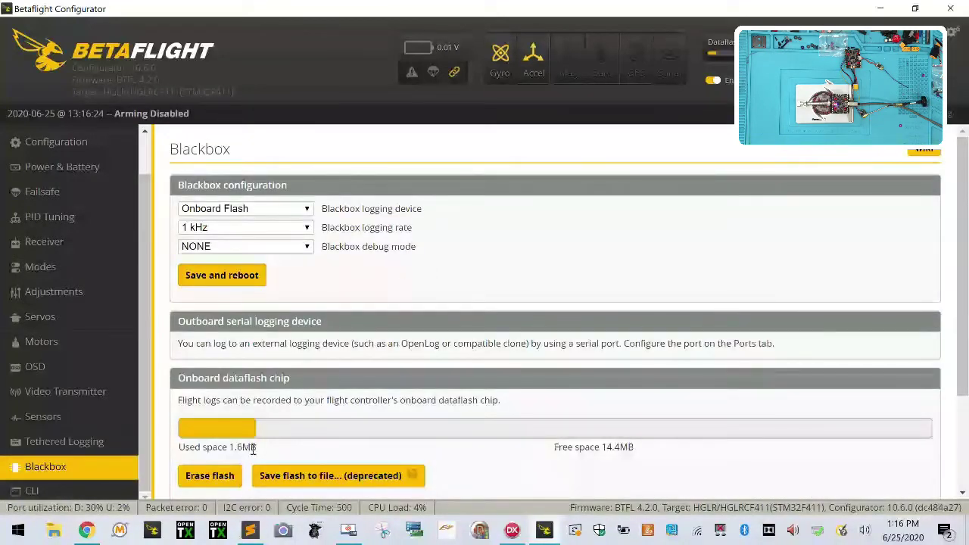
scroll(254, 449, down, 3)
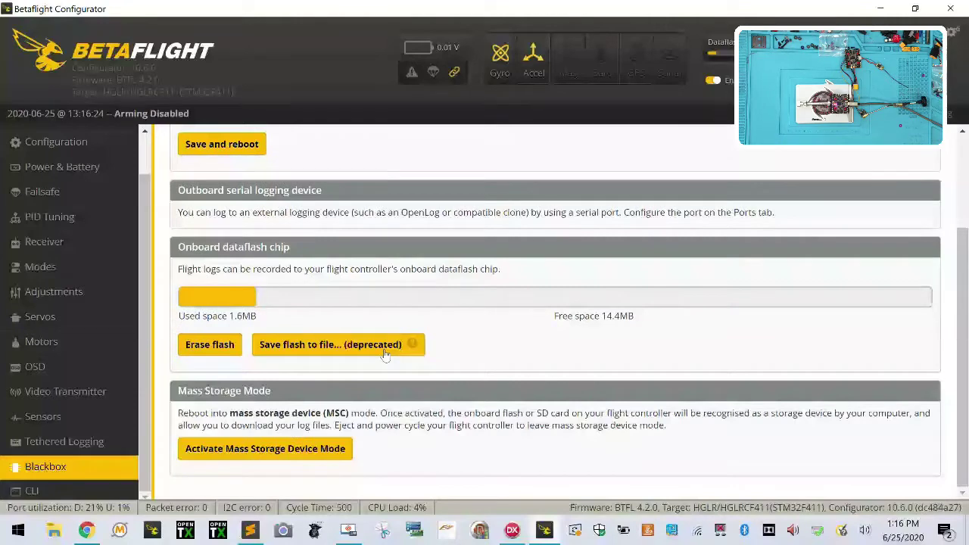
click(290, 449)
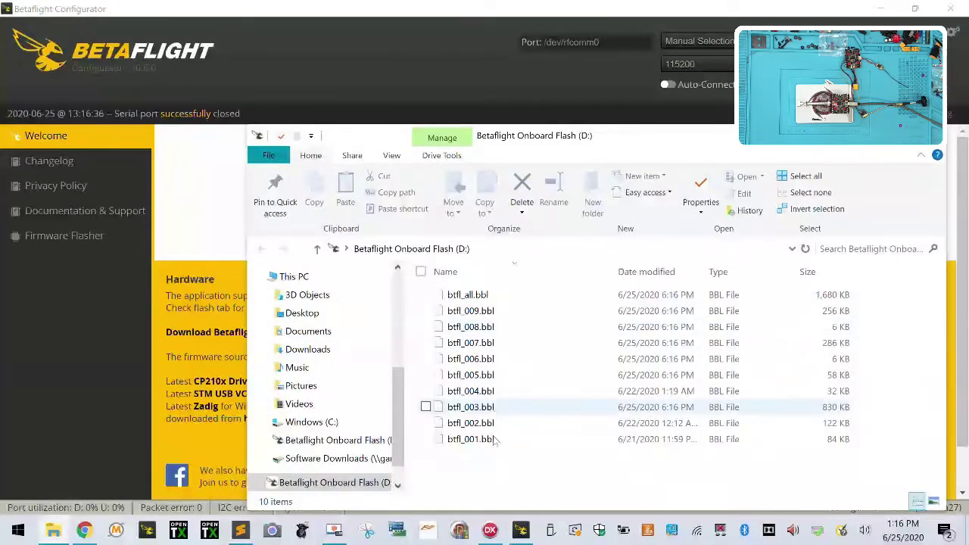
Copy all the .bbl log files from the Betaflight Onboard Flash drive.
drag(564, 454, 480, 303)
right_click(480, 312)
click(318, 400)
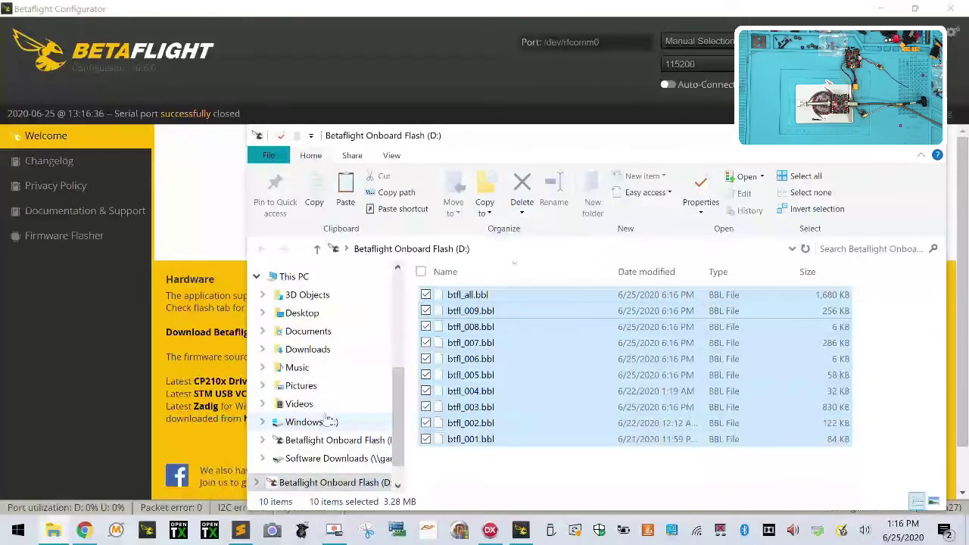
Create a folder named zeus35blackbox on the Desktop and open it.
click(320, 336)
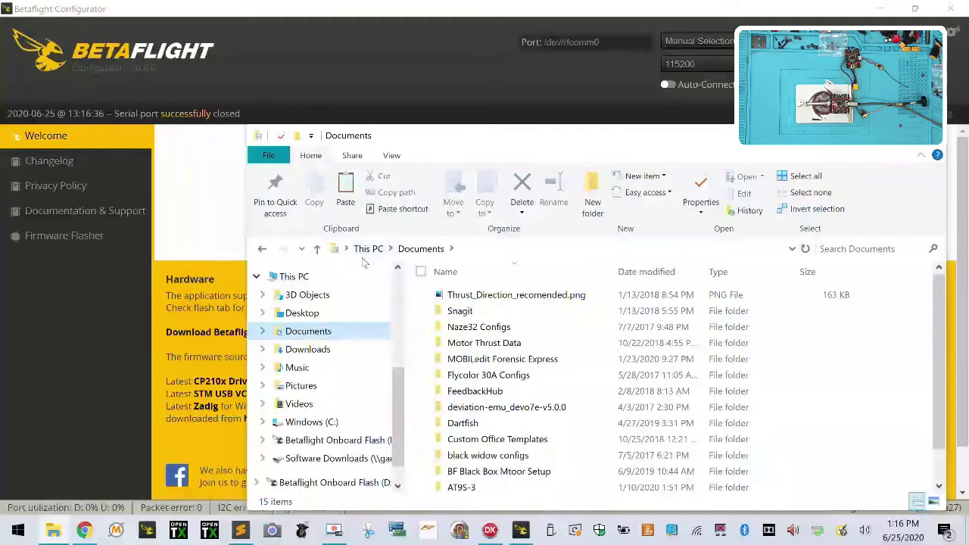
click(320, 312)
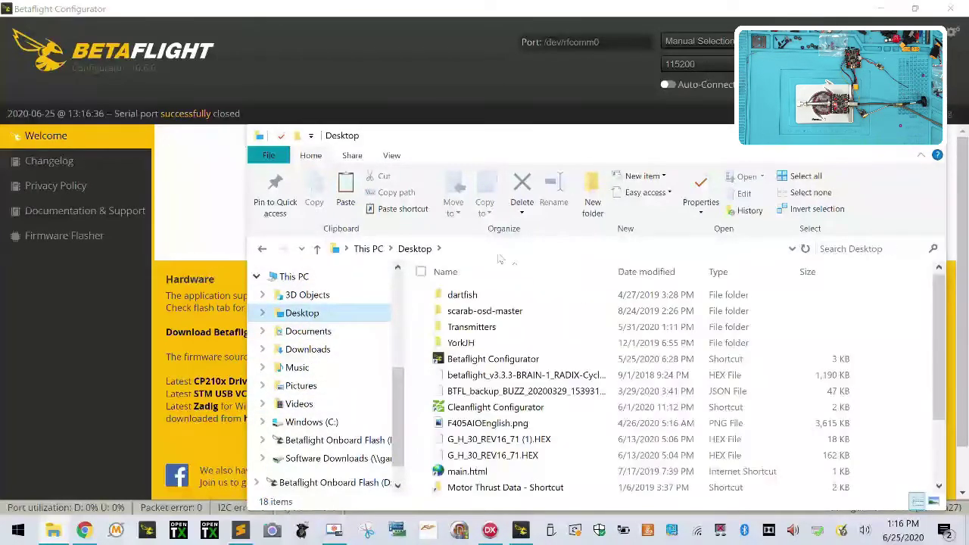
click(591, 188)
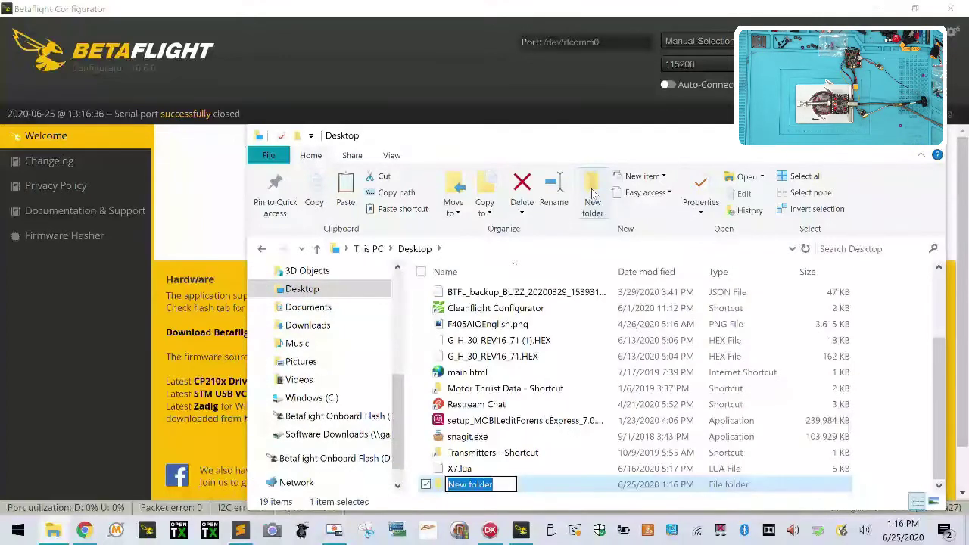
text(zeus35blackbox)
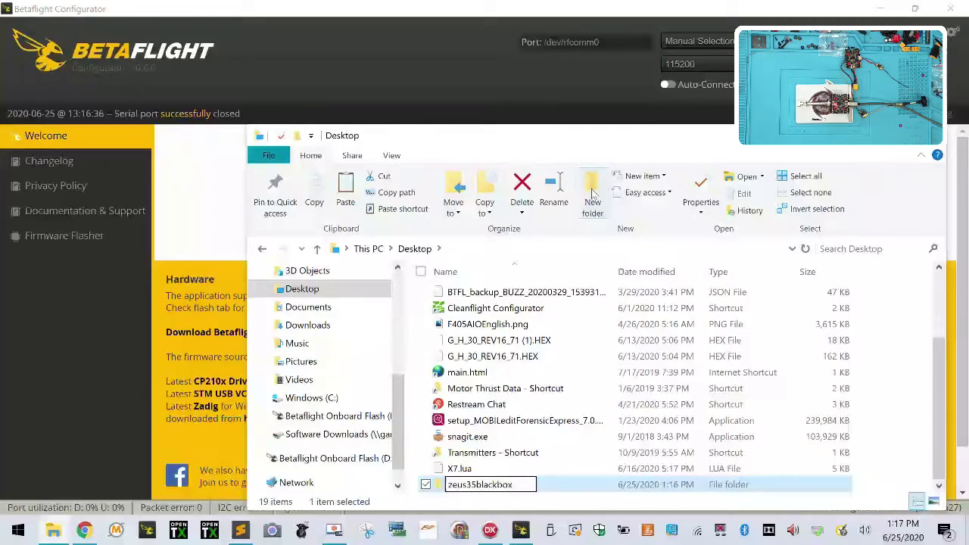
key(Return)
double_click(488, 484)
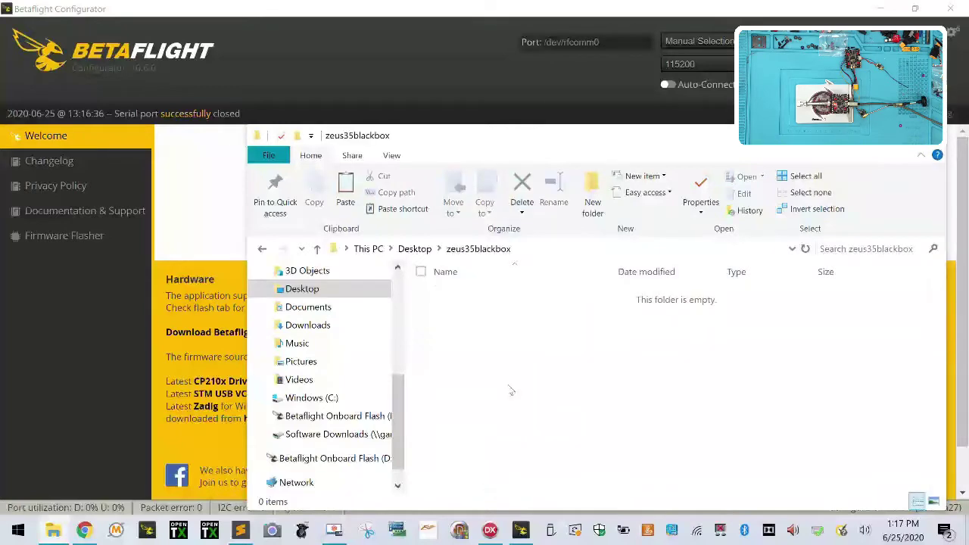
Paste the copied log files into the zeus35blackbox folder and close the file window.
right_click(511, 390)
key(Escape)
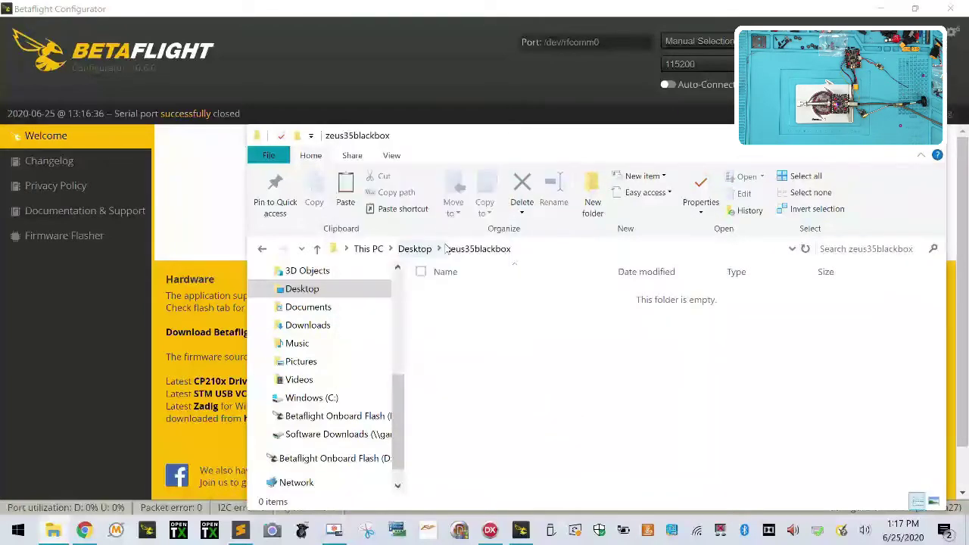
key(ctrl+v)
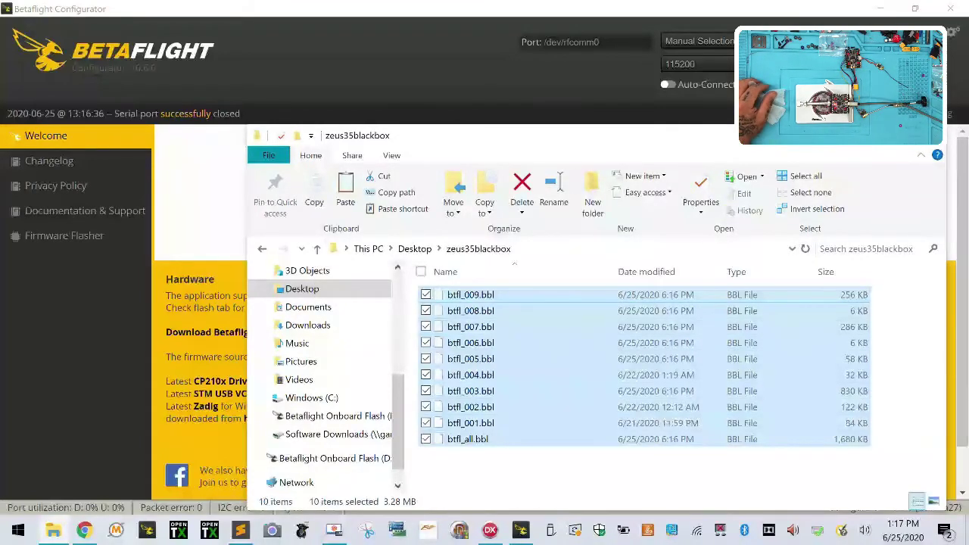
click(932, 134)
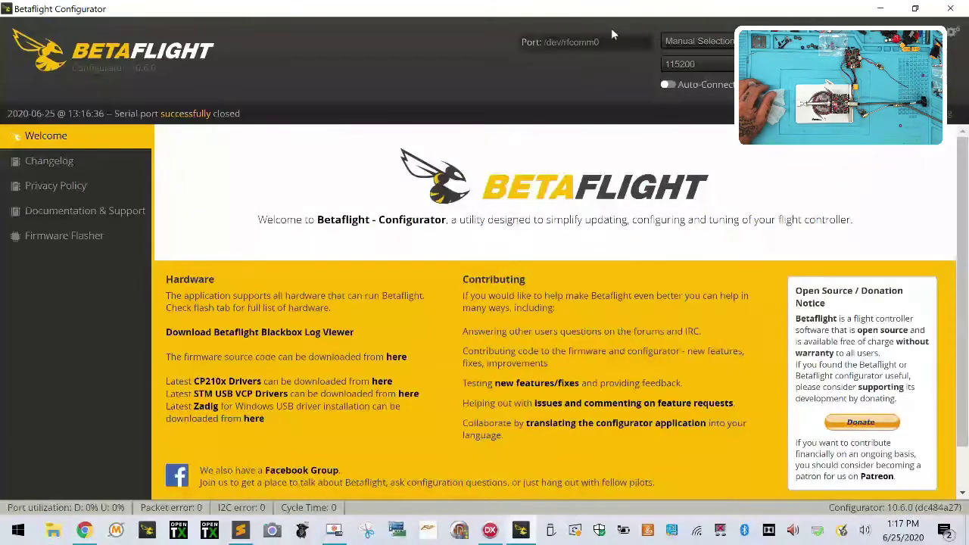
click(65, 235)
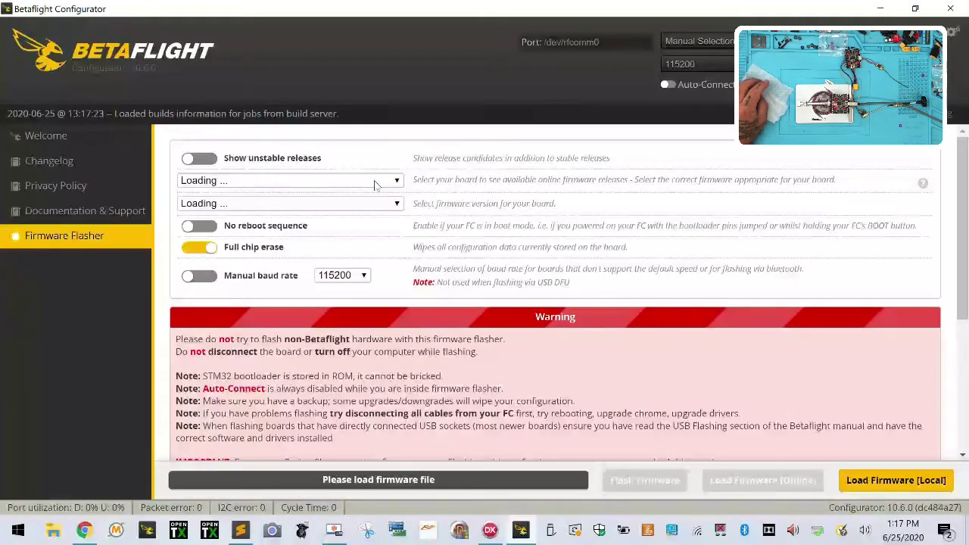
click(374, 185)
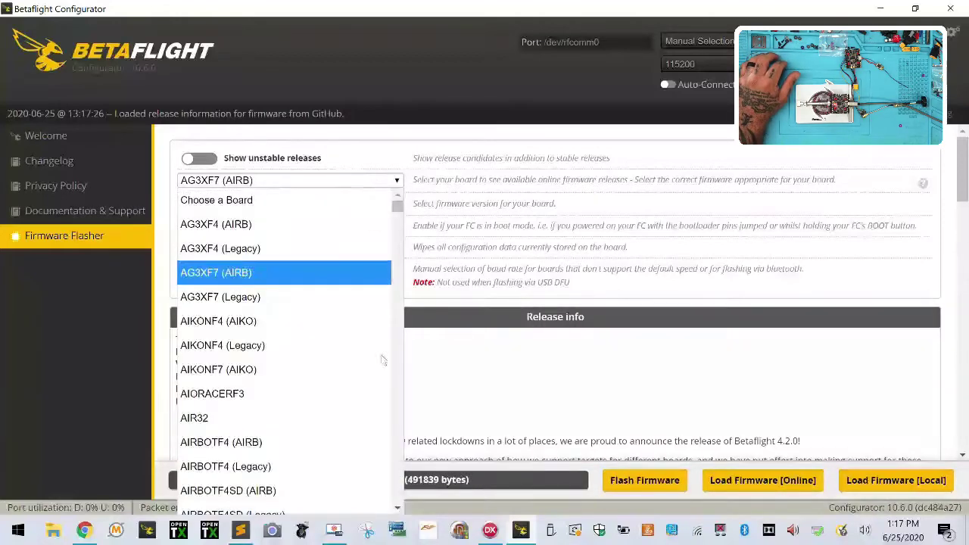
scroll(381, 364, down, 15)
scroll(382, 363, down, 8)
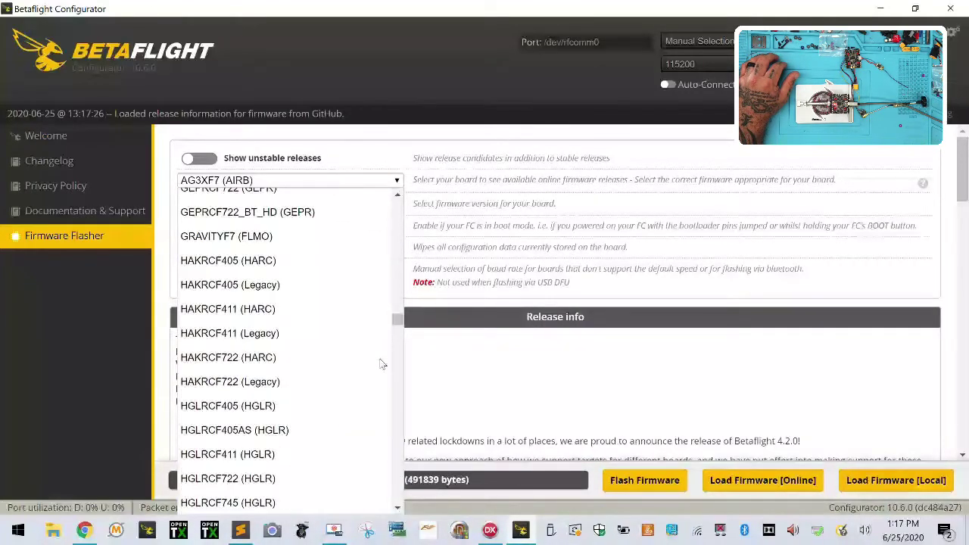
scroll(333, 377, down, 6)
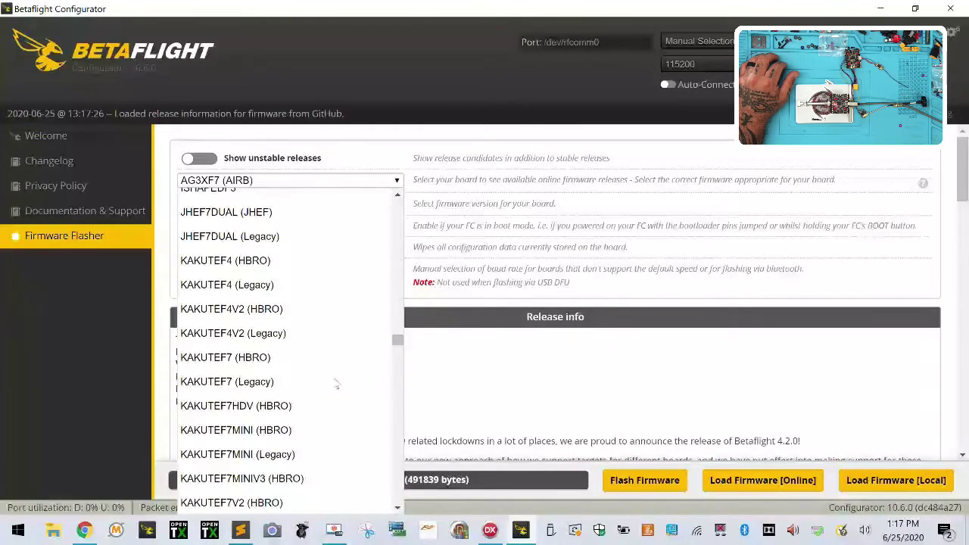
scroll(337, 384, up, 8)
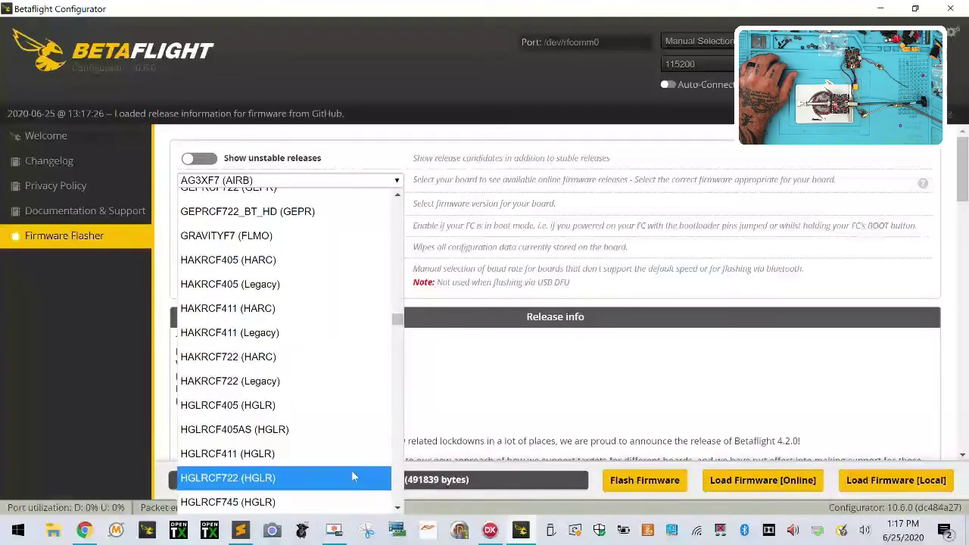
key(Escape)
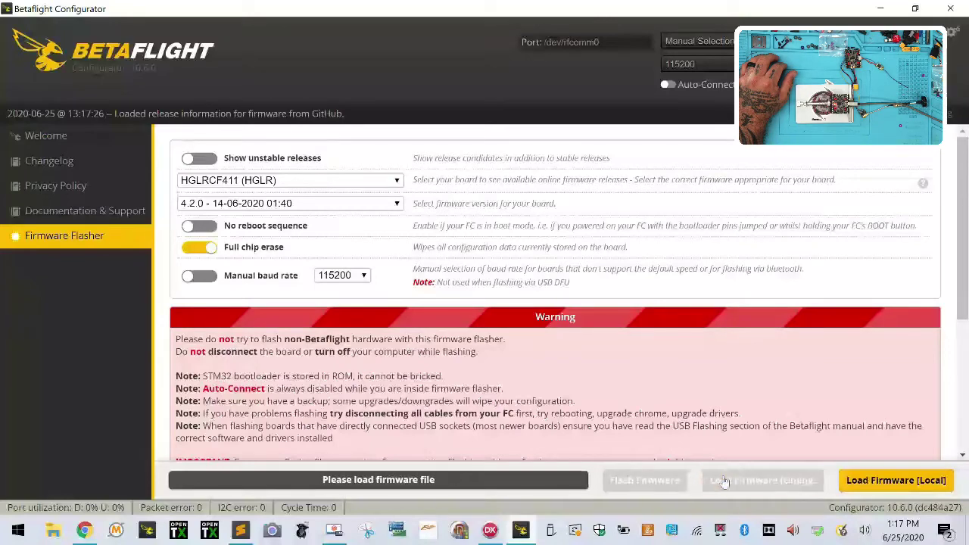
Flash the 4.2.0 firmware to the flight controller, reconnect to it and apply the board's custom defaults.
click(615, 480)
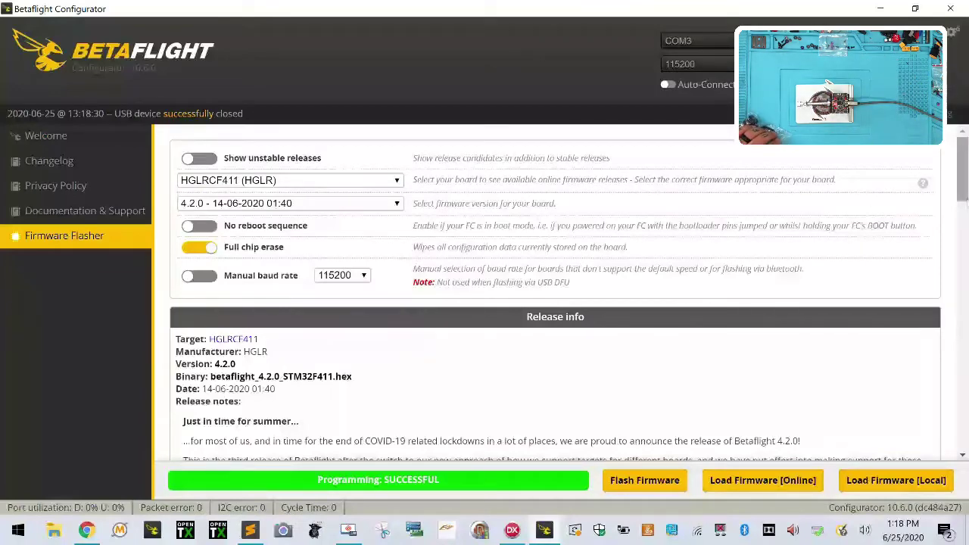
click(952, 48)
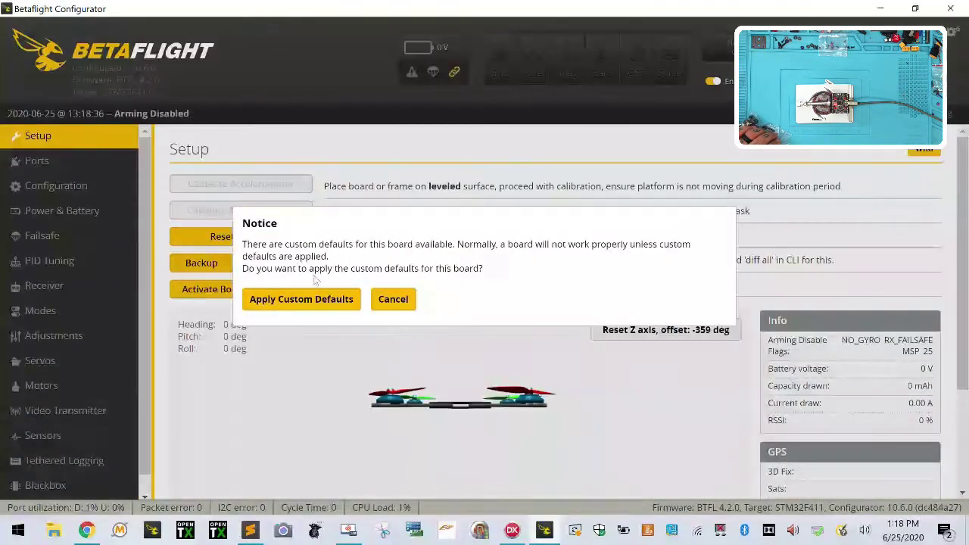
click(310, 298)
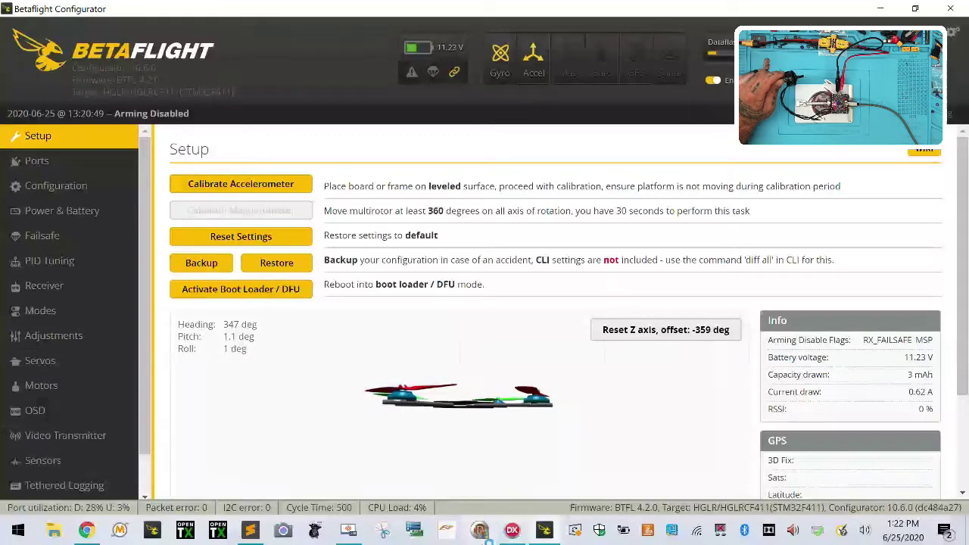
Disconnect the flight controller, try to read the ESC setup in BLHeliSuite32, and close that program.
click(513, 532)
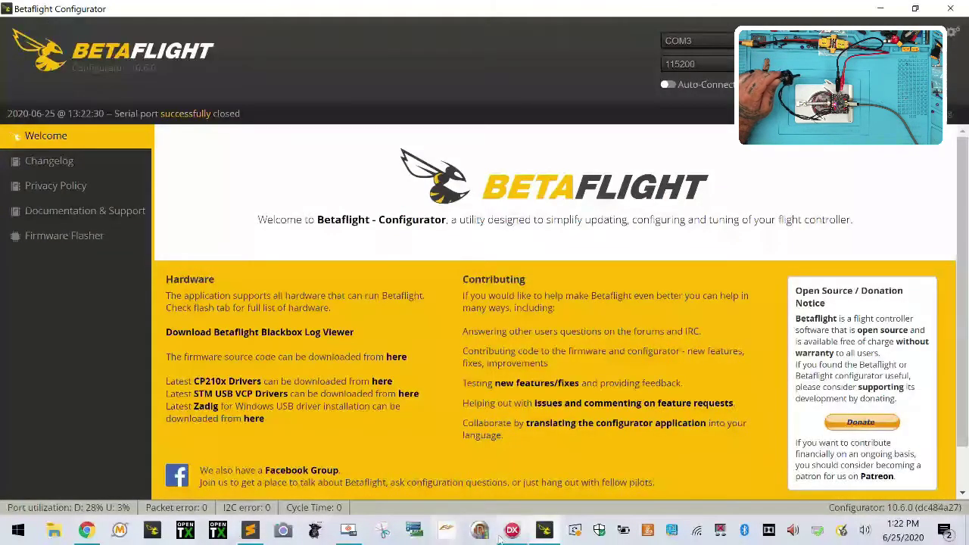
click(499, 535)
click(76, 441)
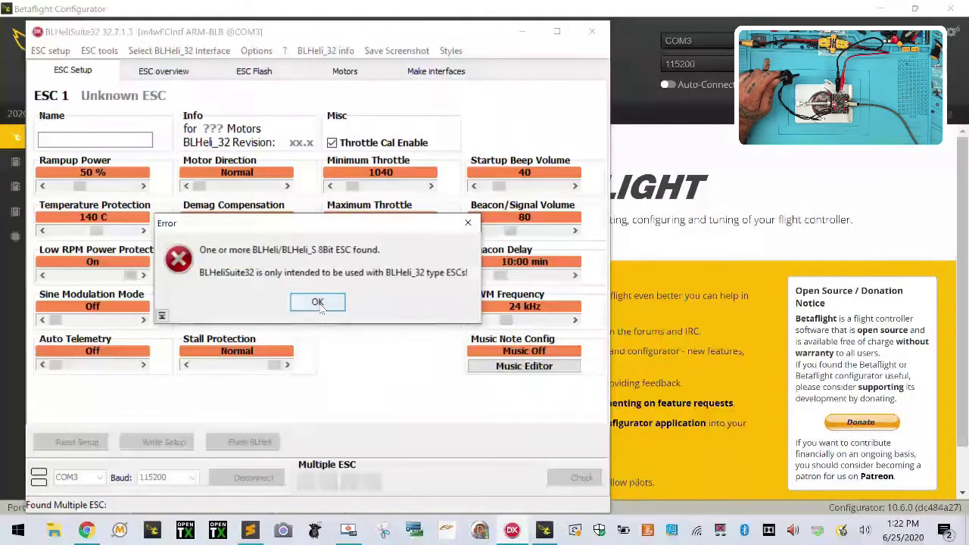
click(317, 302)
click(317, 335)
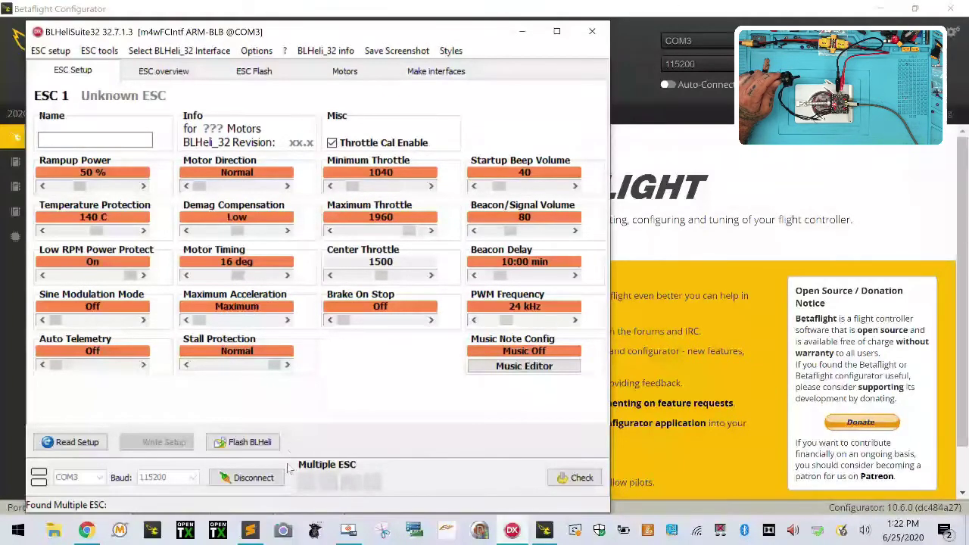
click(261, 477)
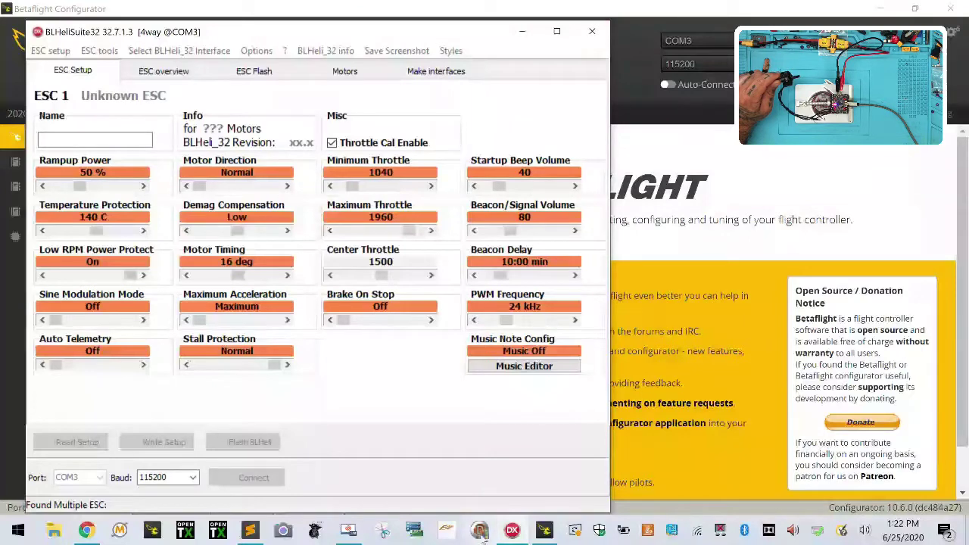
click(592, 31)
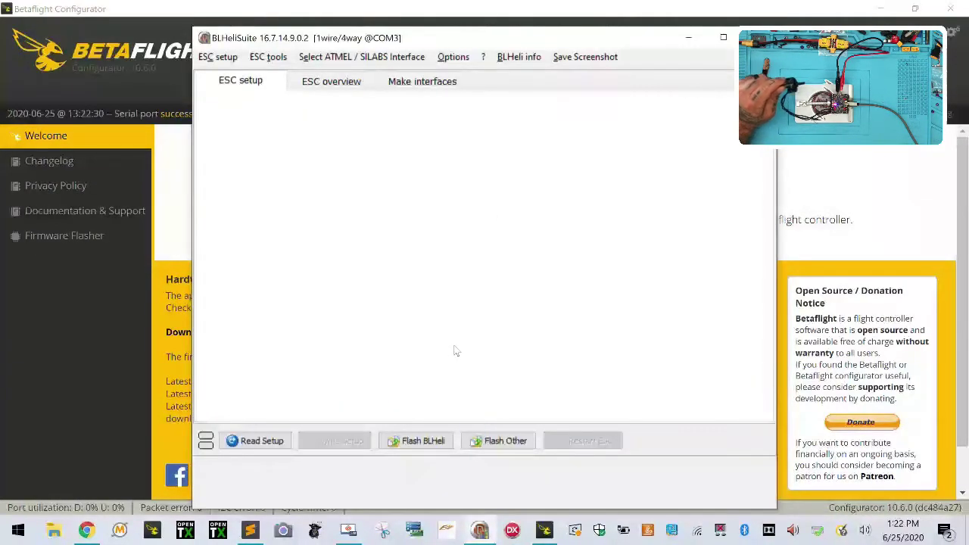
Read the setup of the connected ESCs, repeating the read in SiLabs mode after the Atmel-mode attempt.
click(277, 429)
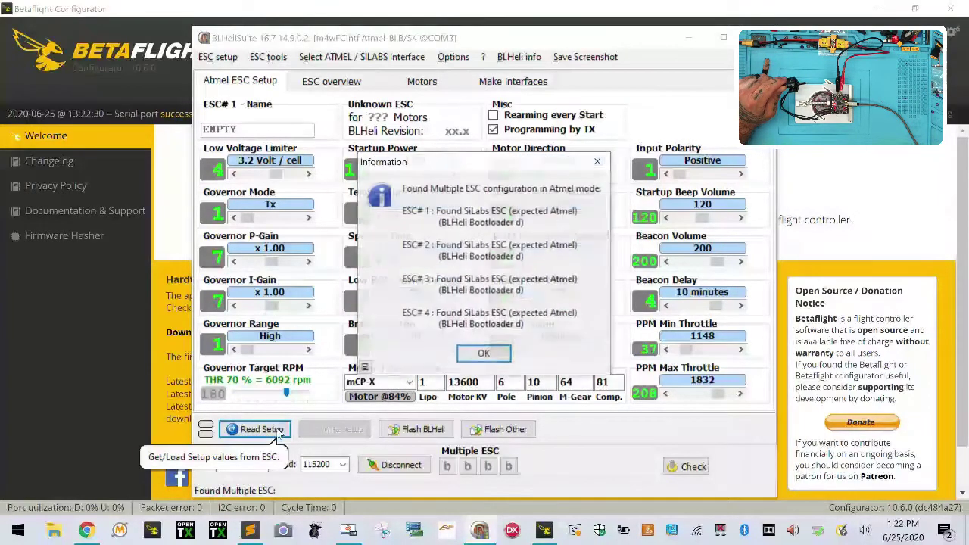
click(508, 354)
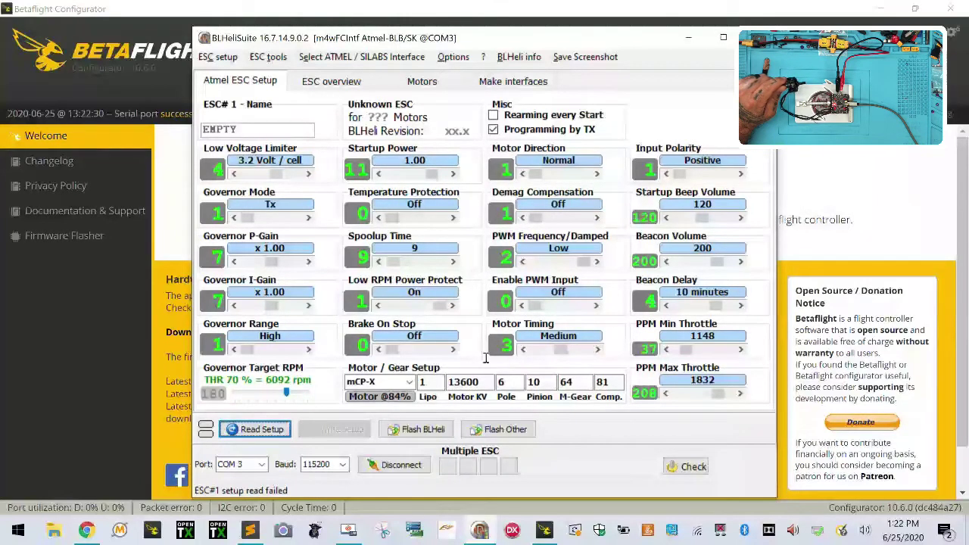
click(271, 429)
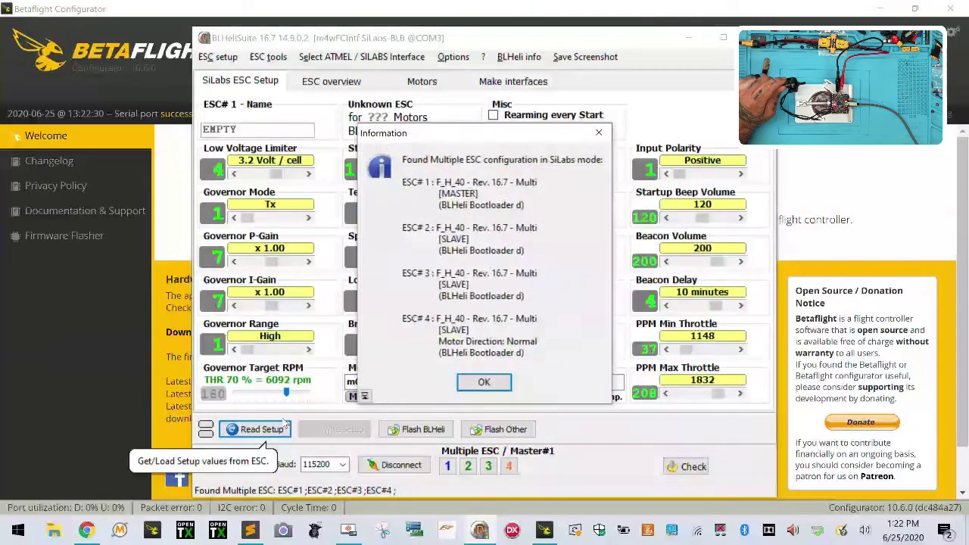
click(484, 383)
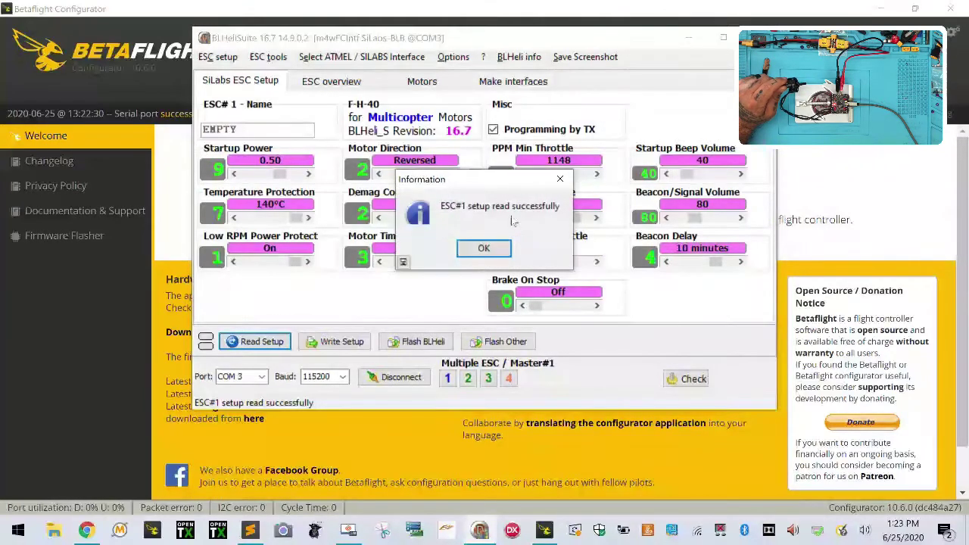
click(483, 249)
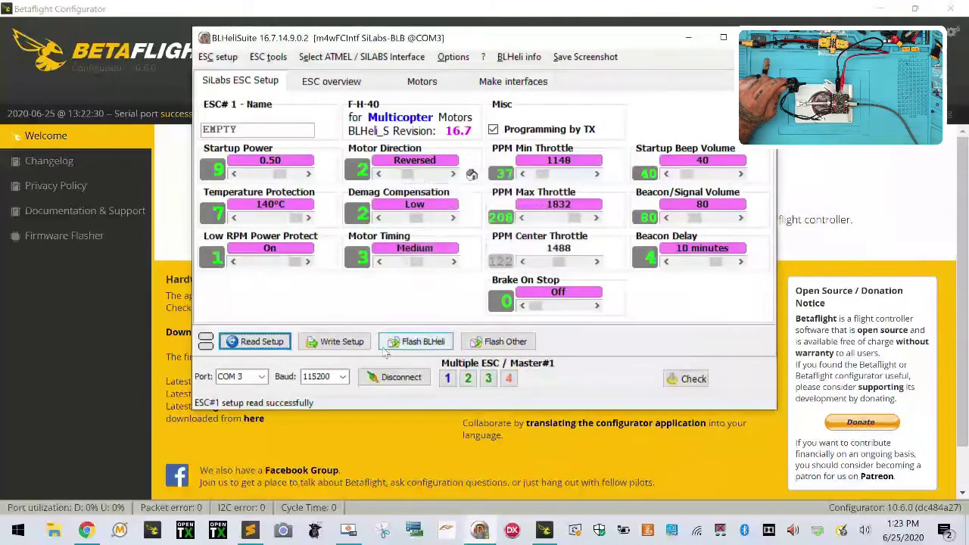
Flash ESC #1 with the F-H-40 MULTI BLHeli firmware, revision 16.7.
click(429, 343)
click(316, 346)
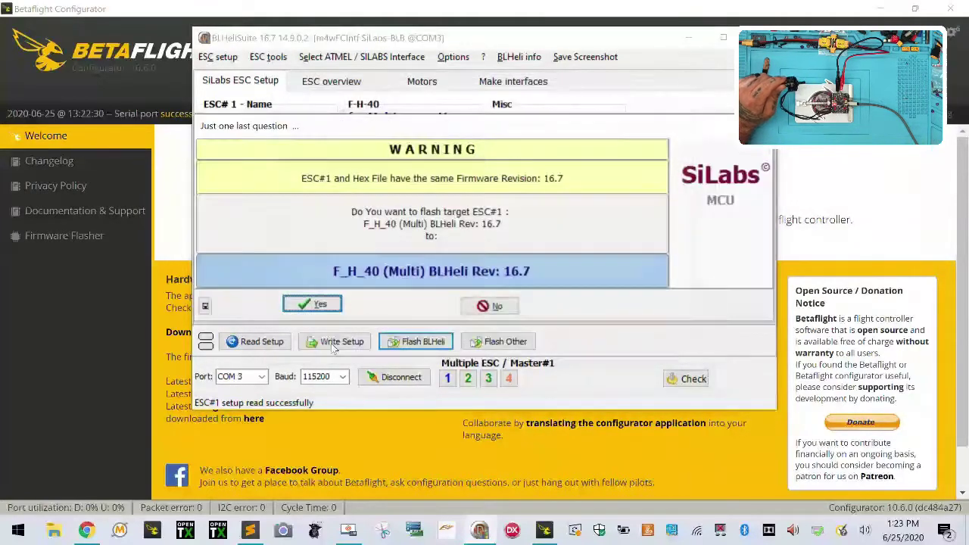
click(334, 305)
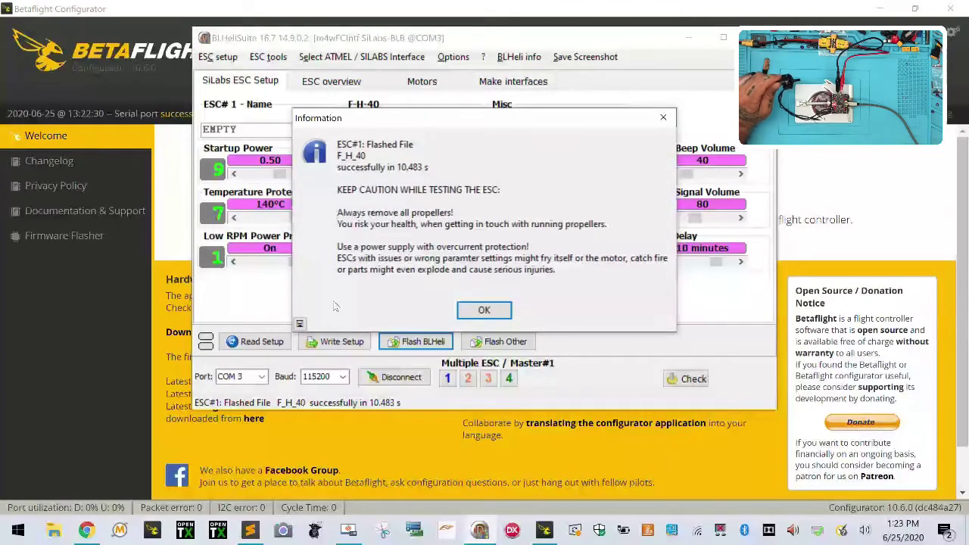
click(469, 315)
click(452, 249)
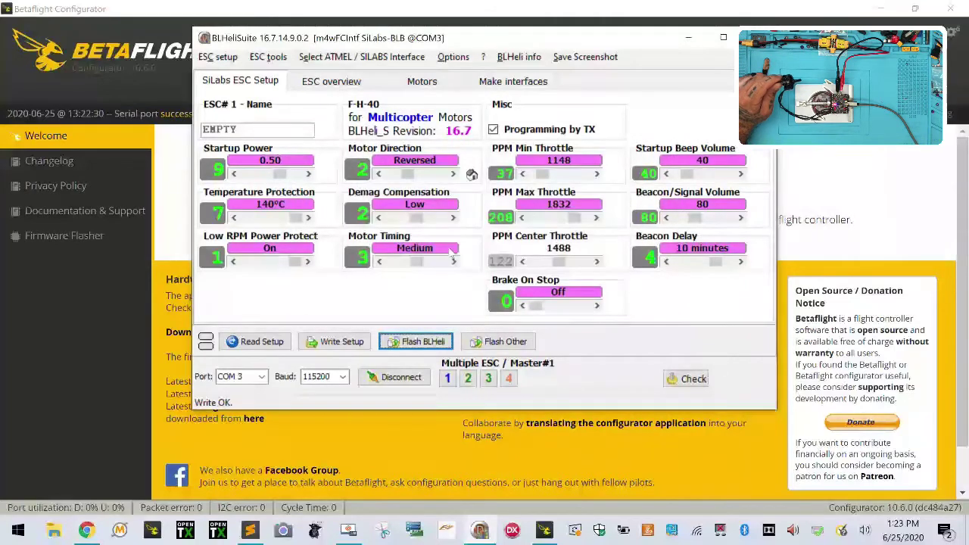
Flash ESCs #2, #3 and #4 one after another with the F-H-40 MULTI BLHeli firmware, revision 16.7.
key(Return)
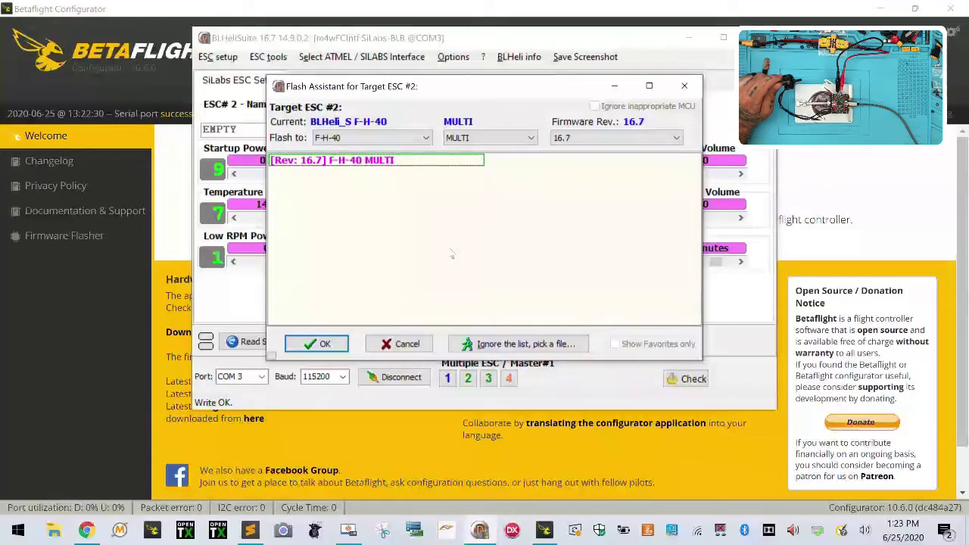
click(317, 344)
click(326, 306)
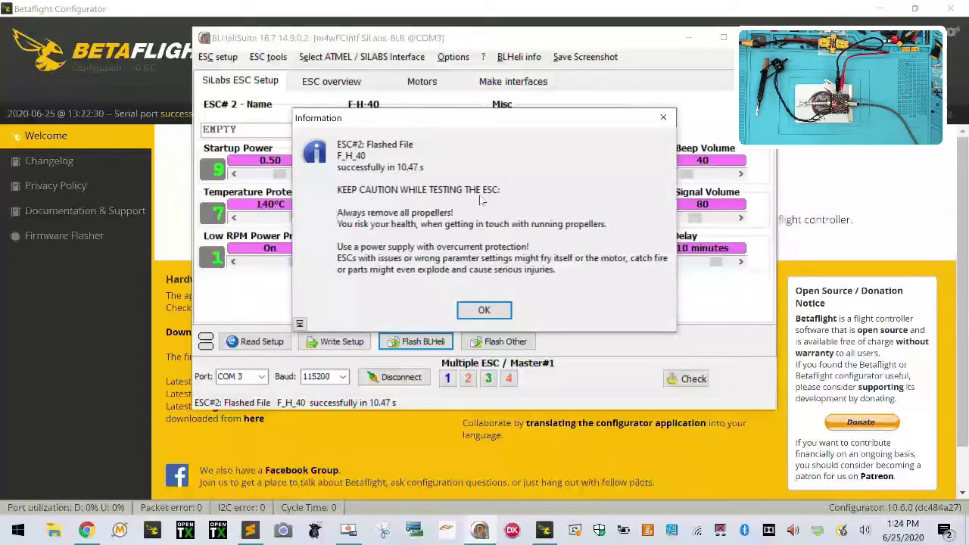
click(482, 310)
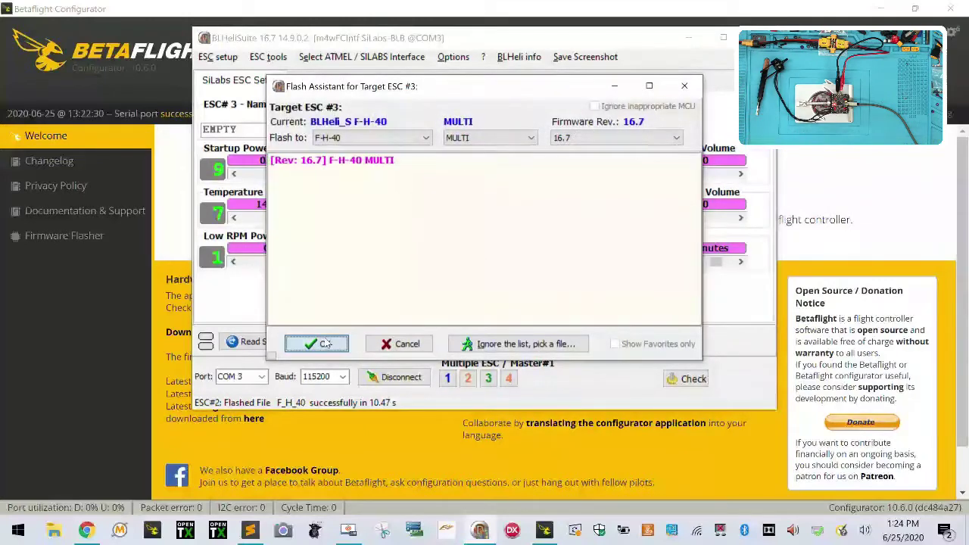
click(320, 343)
click(318, 304)
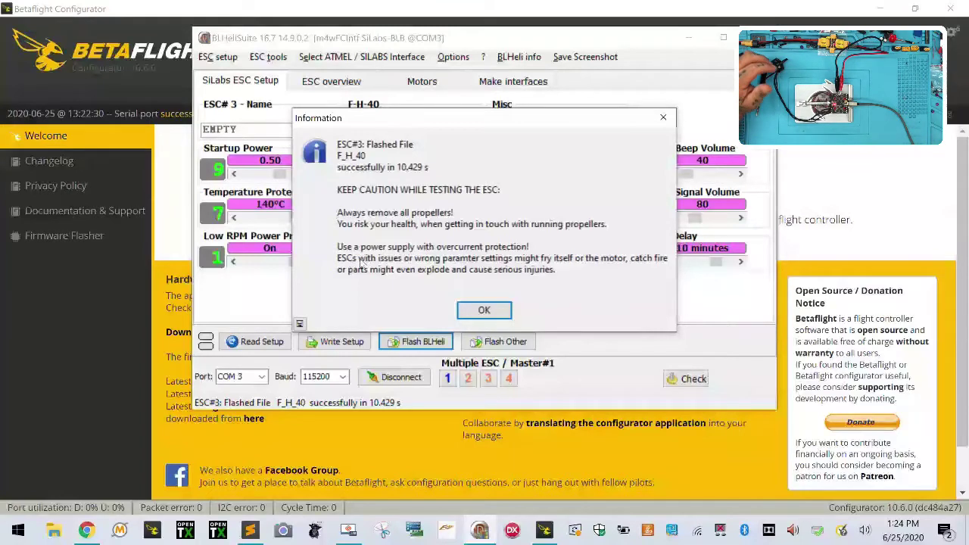
click(484, 311)
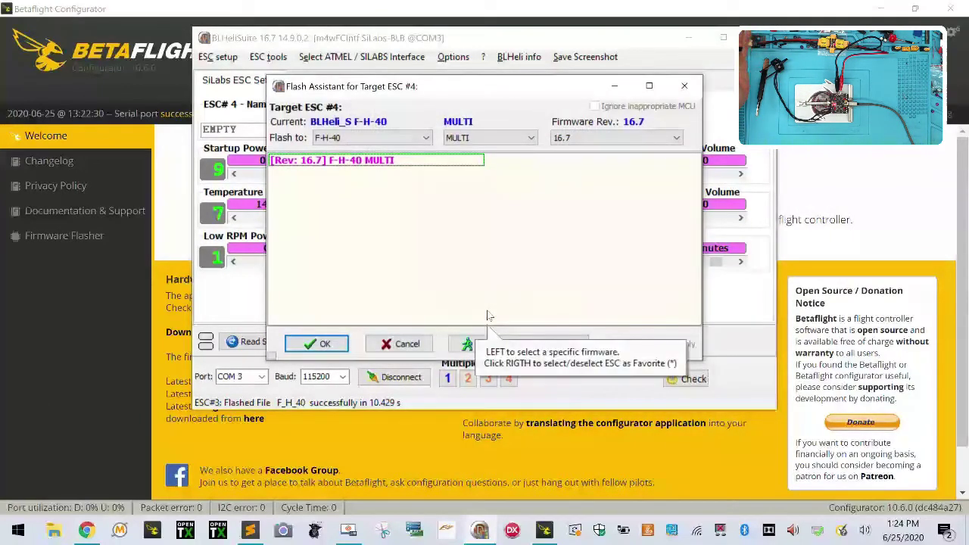
click(314, 344)
click(318, 304)
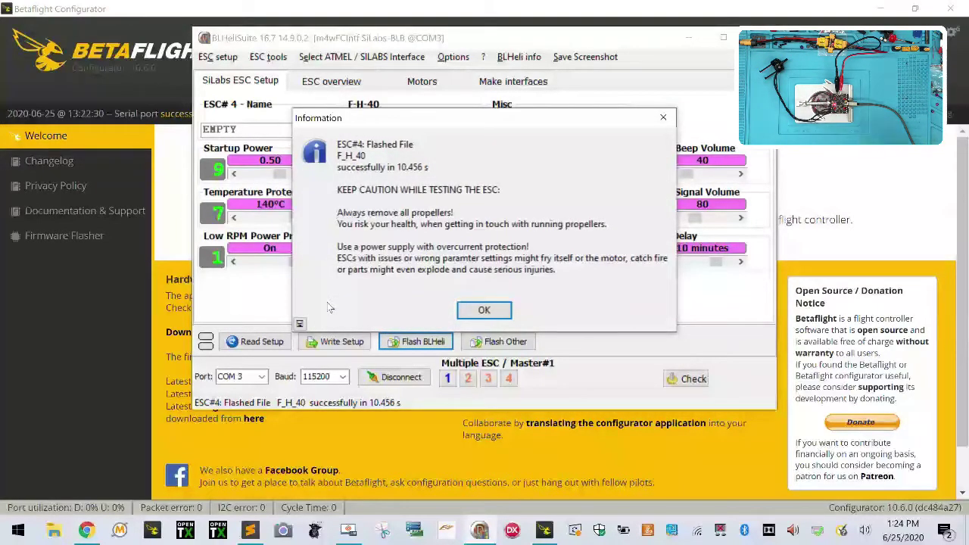
click(498, 307)
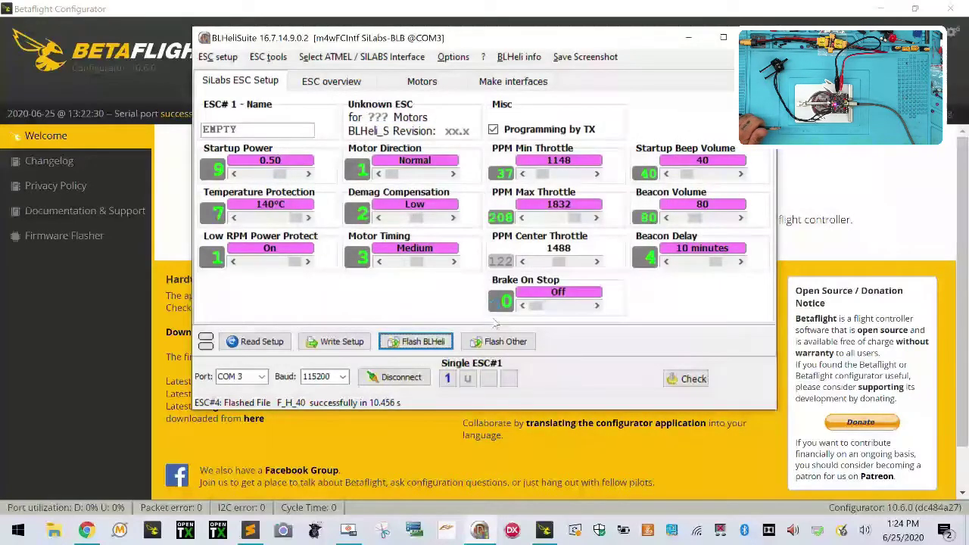
click(484, 351)
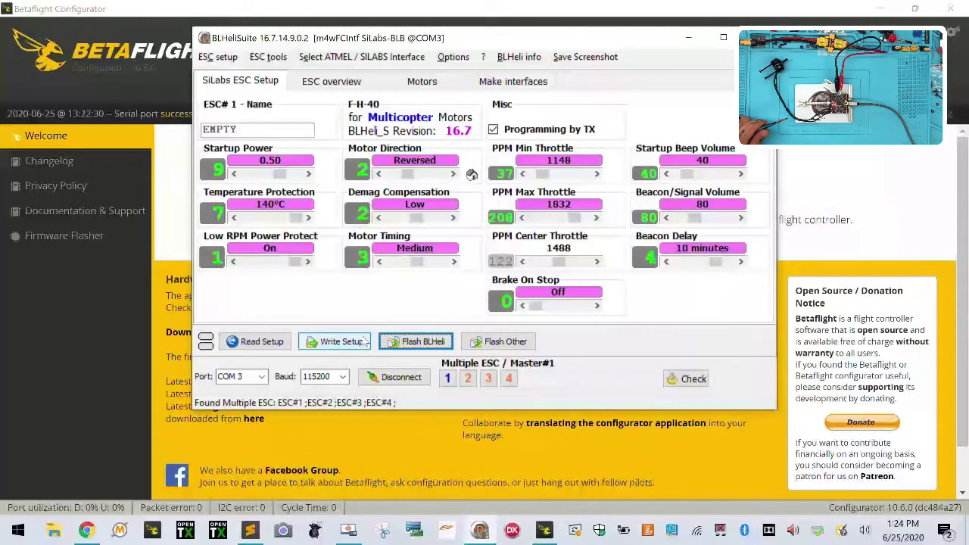
Write the current setup to the ESCs and check the settings of each ESC individually.
click(362, 342)
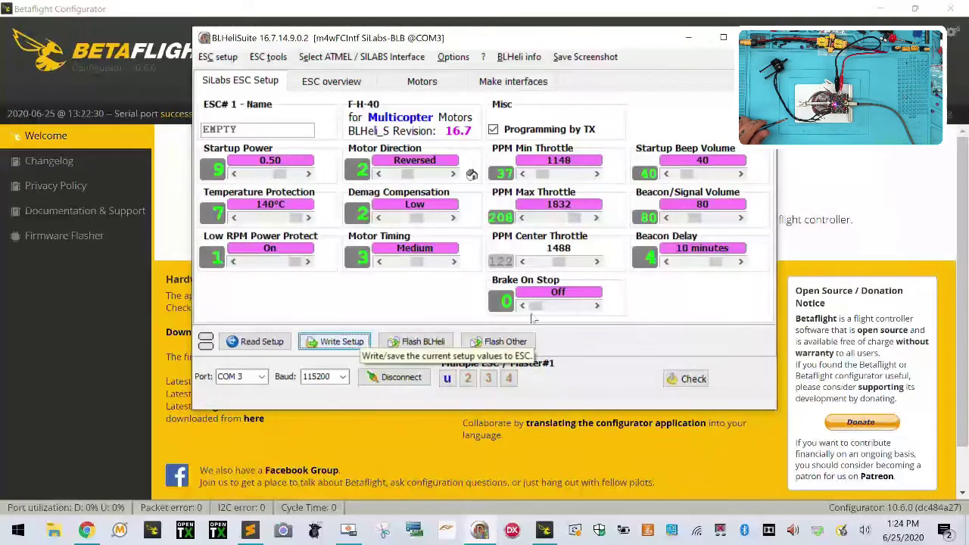
click(482, 287)
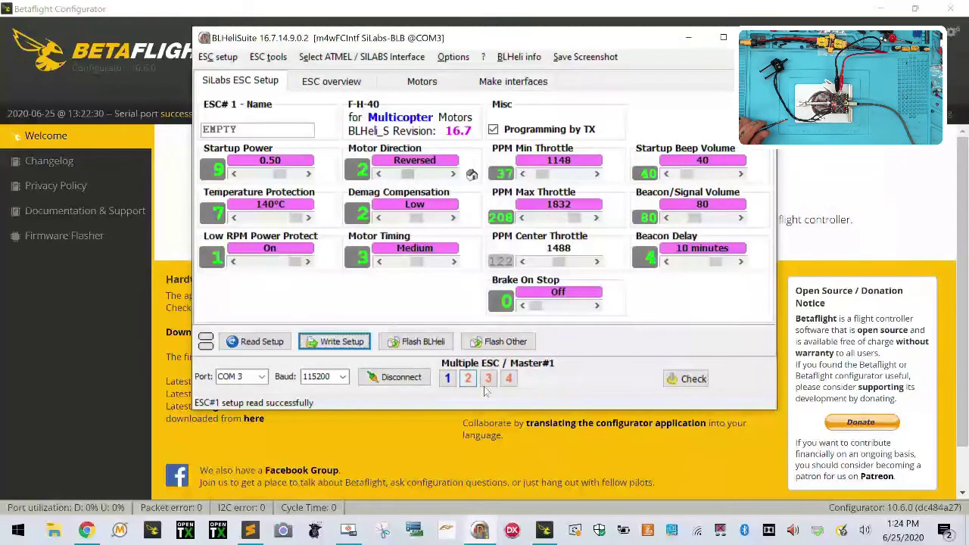
click(446, 380)
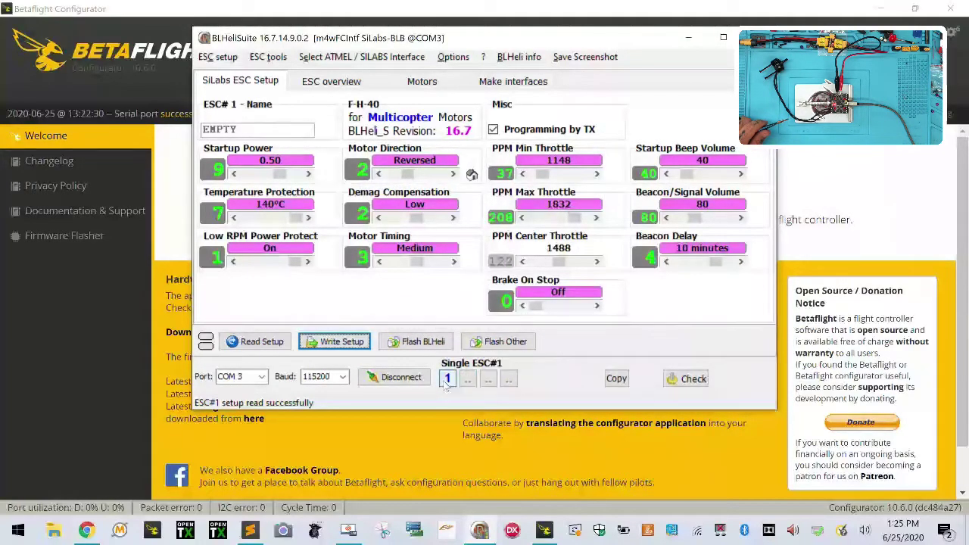
click(468, 379)
click(488, 378)
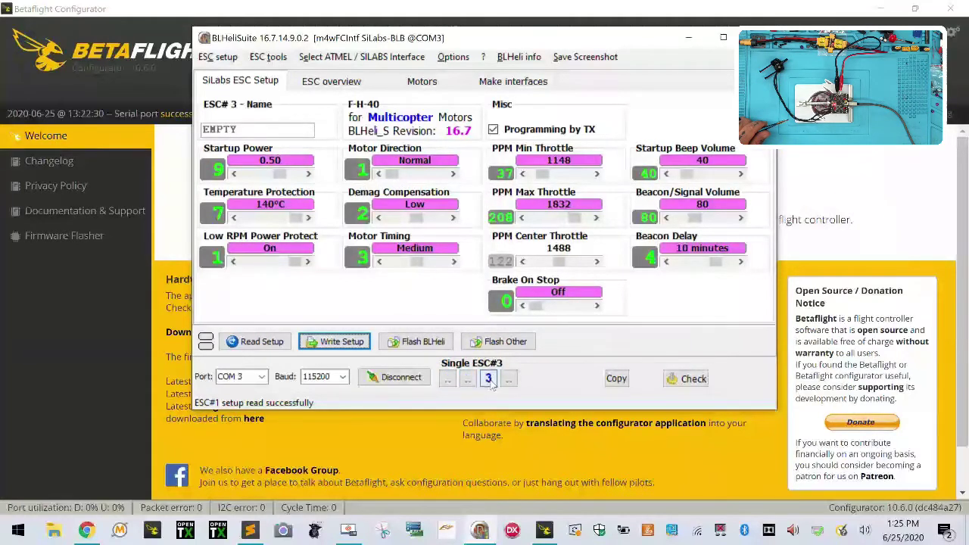
click(509, 379)
Set the Motor Direction of ESC #1 alone to Normal and write that setup to it.
click(447, 379)
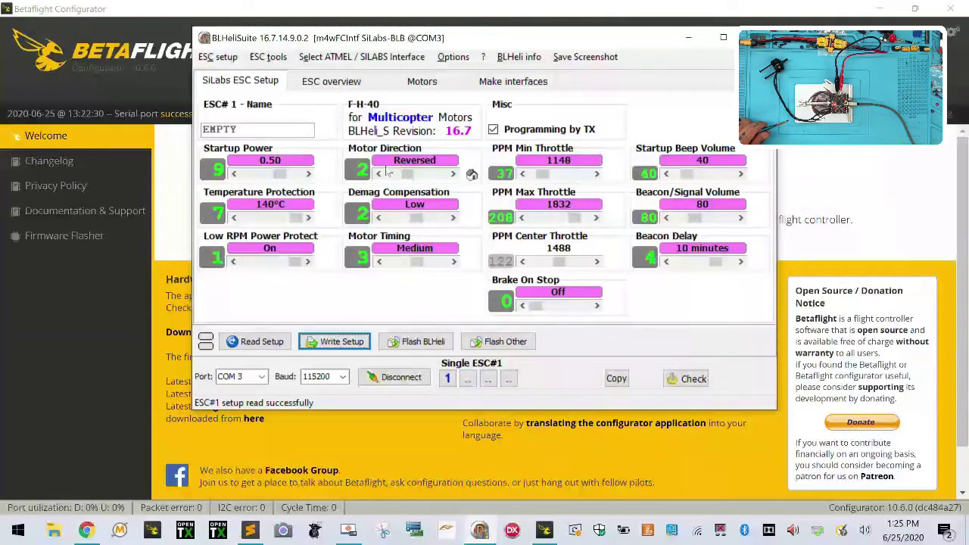
click(388, 171)
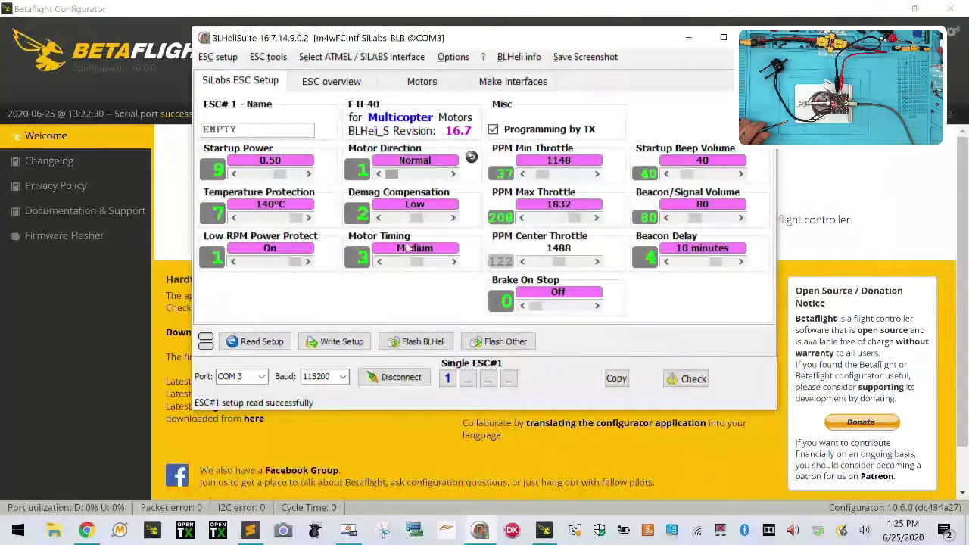
click(340, 344)
click(483, 248)
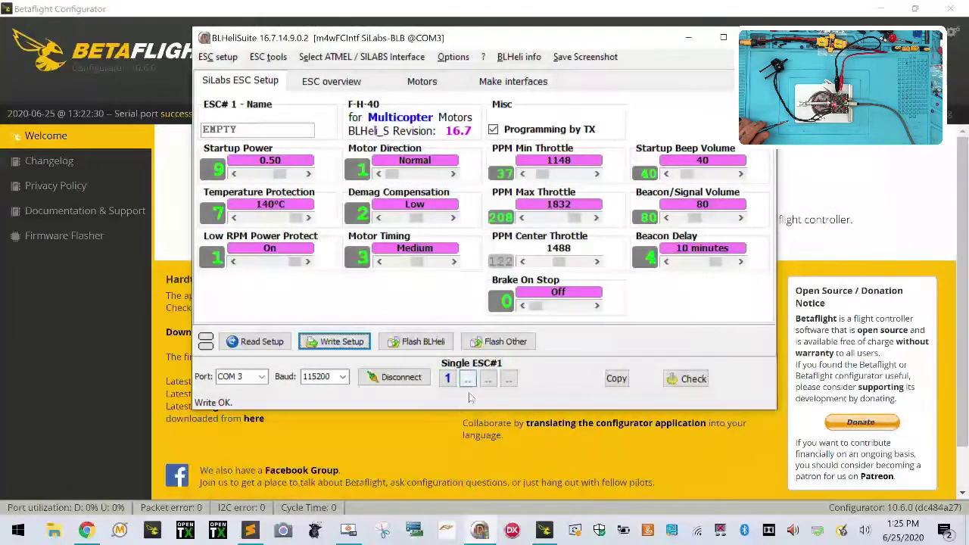
Disconnect from the ESCs, close BLHeliSuite and connect to the flight controller in Betaflight Configurator.
click(415, 377)
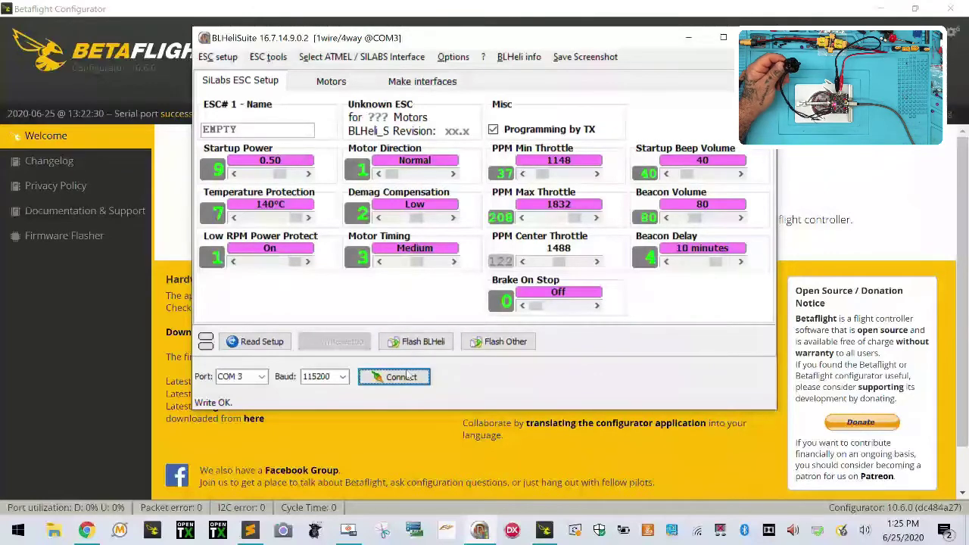
click(757, 37)
click(930, 68)
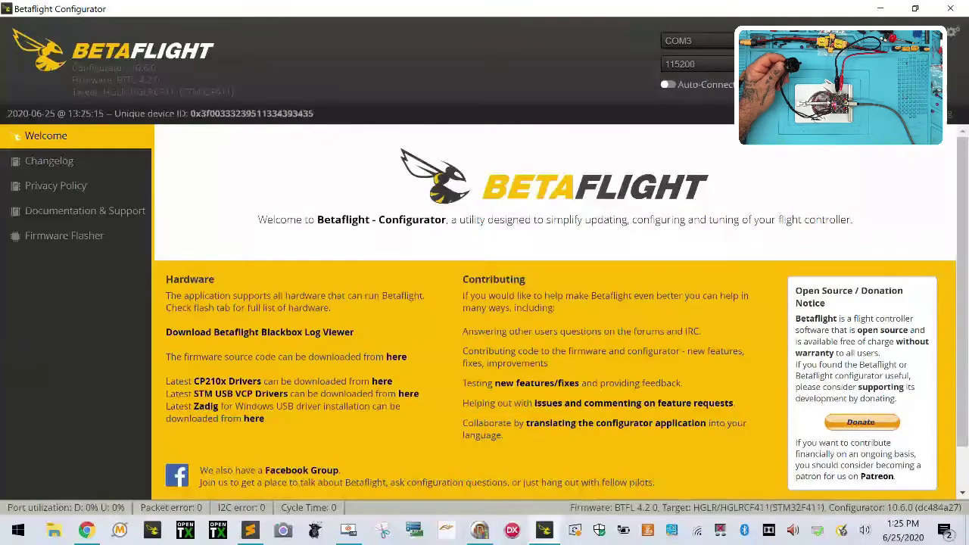
Reset the Z axis and calibrate the accelerometer, and look over the motor test controls.
click(666, 330)
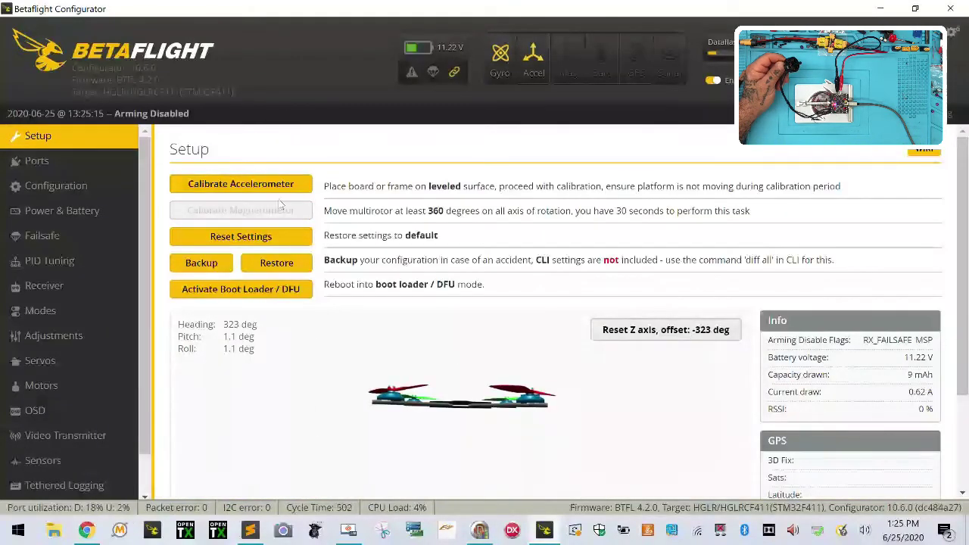
click(240, 184)
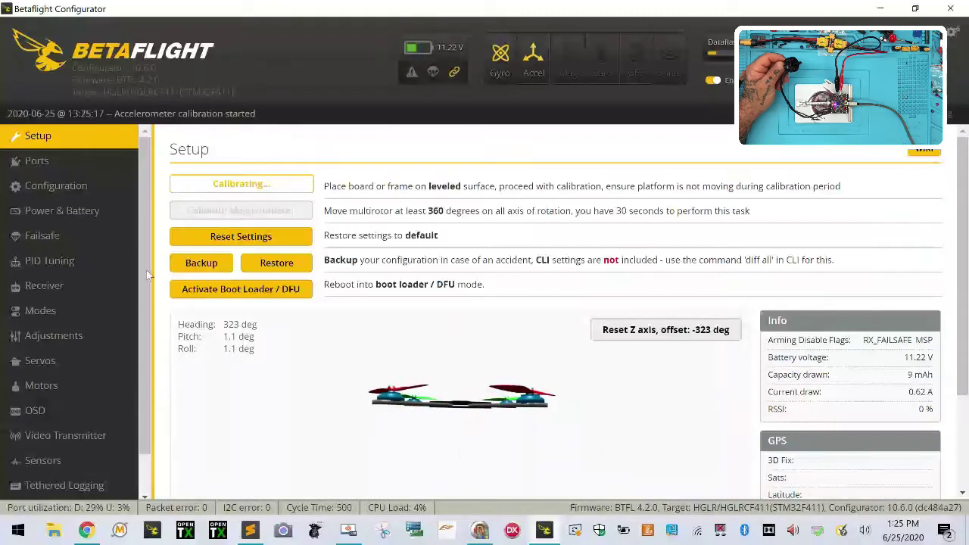
click(74, 385)
scroll(503, 426, down, 2)
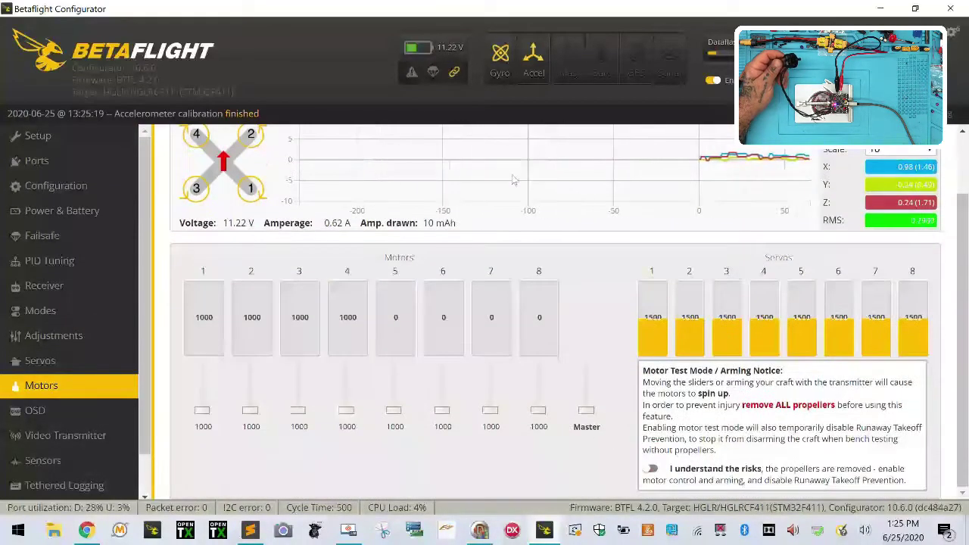
Choose the gyro update frequency and PID loop frequency in the system configuration, and save with a reboot.
click(79, 191)
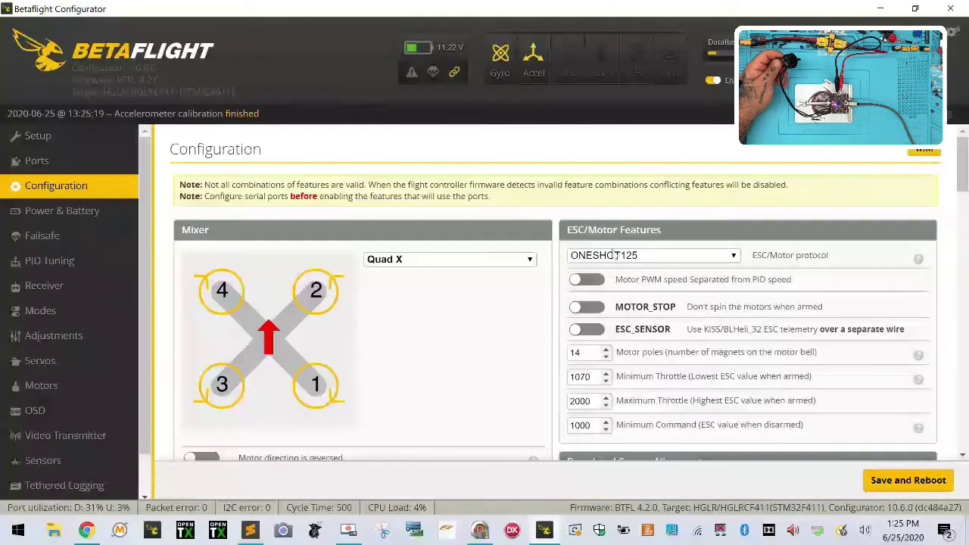
scroll(707, 345, down, 4)
scroll(707, 344, up, 4)
scroll(708, 344, down, 4)
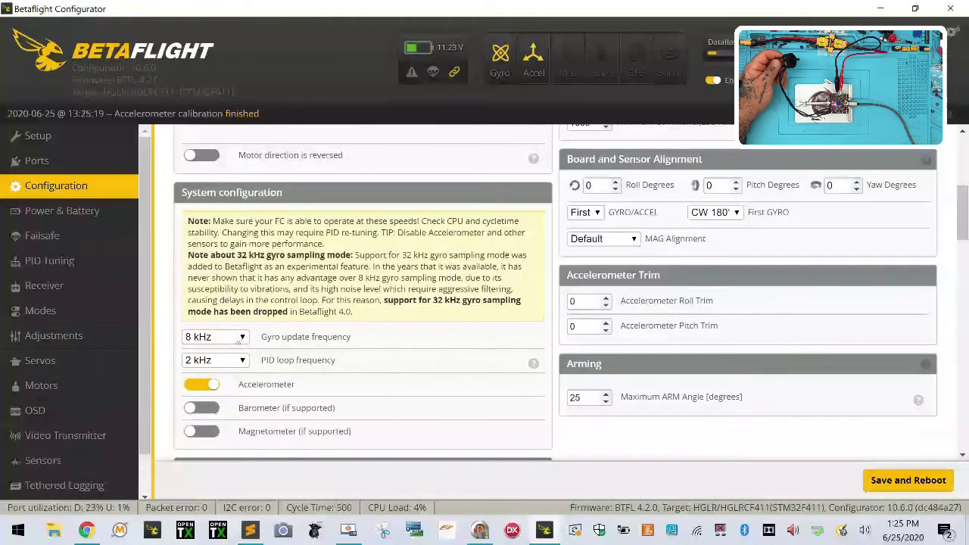
click(239, 337)
click(212, 26)
click(222, 361)
scroll(219, 152, up, 3)
scroll(464, 356, down, 5)
scroll(464, 355, up, 2)
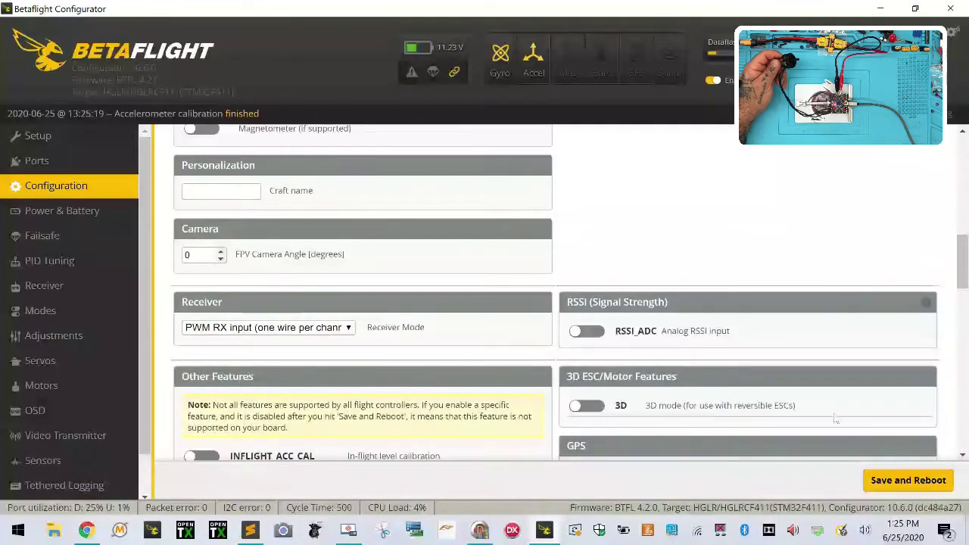
click(924, 473)
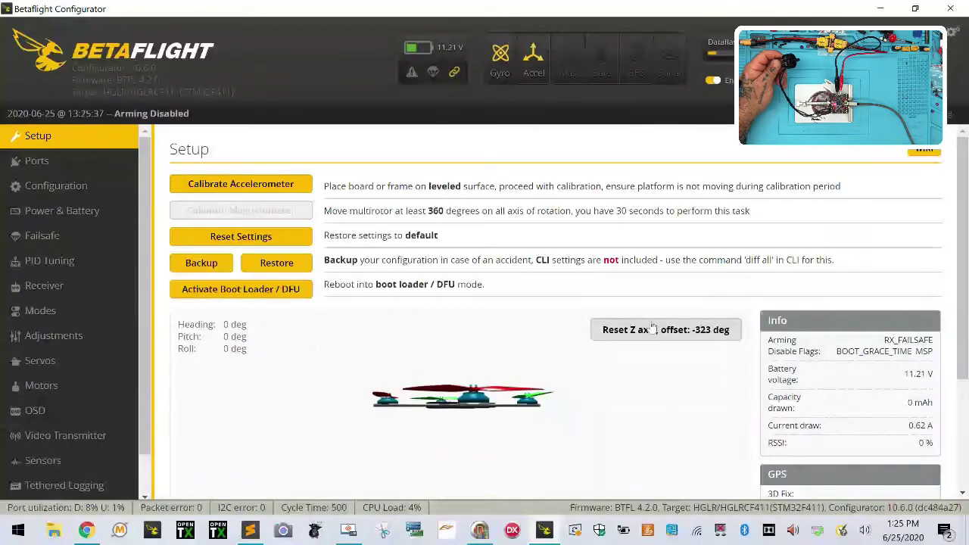
Calibrate the accelerometer again and enable motor test mode by accepting the propeller risk notice.
click(176, 186)
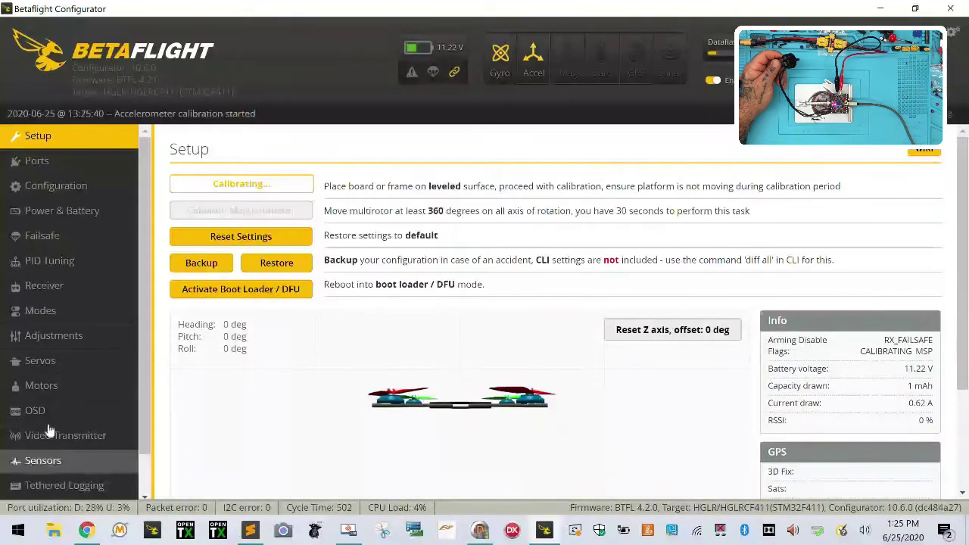
click(41, 386)
scroll(529, 340, down, 2)
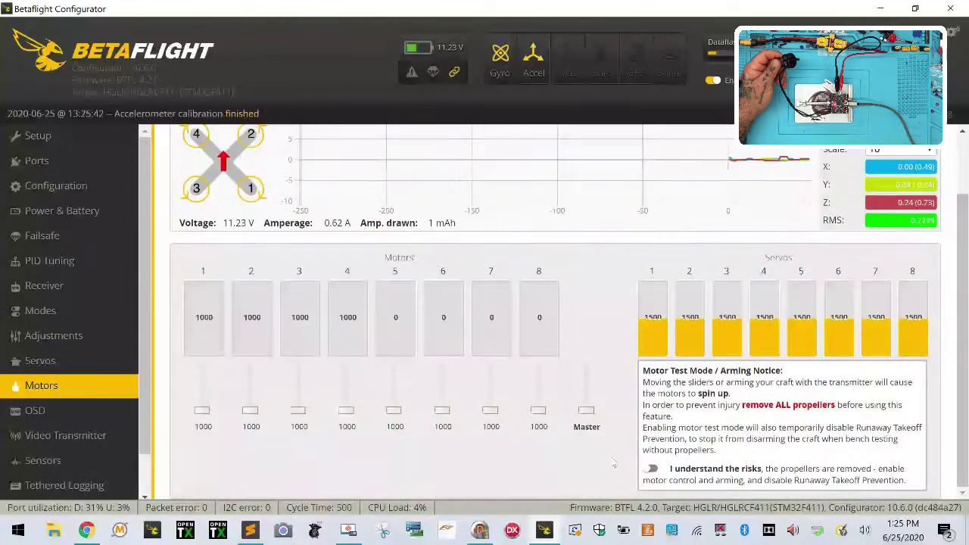
click(649, 469)
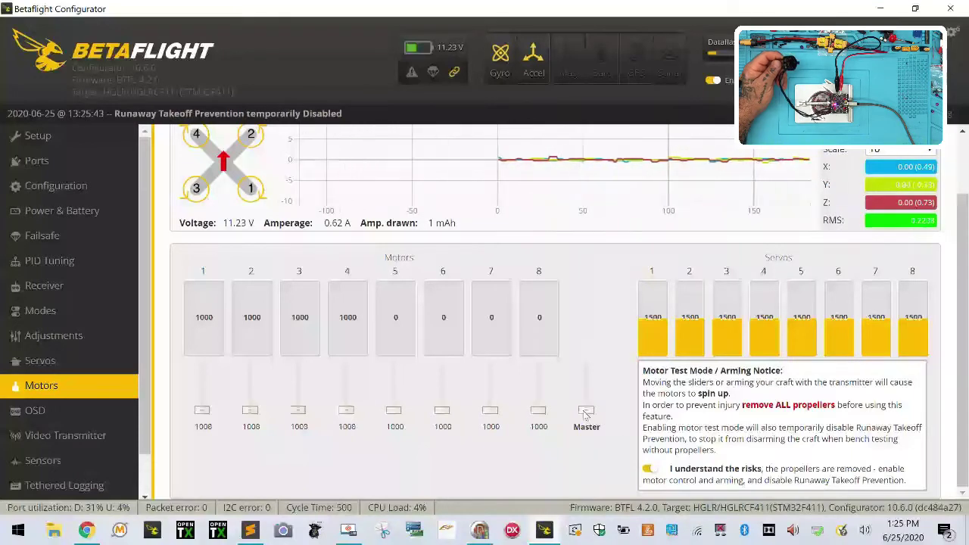
Spin the four motors with the master control at about 1279 and 1369, and return it to 1000.
drag(586, 410, 587, 406)
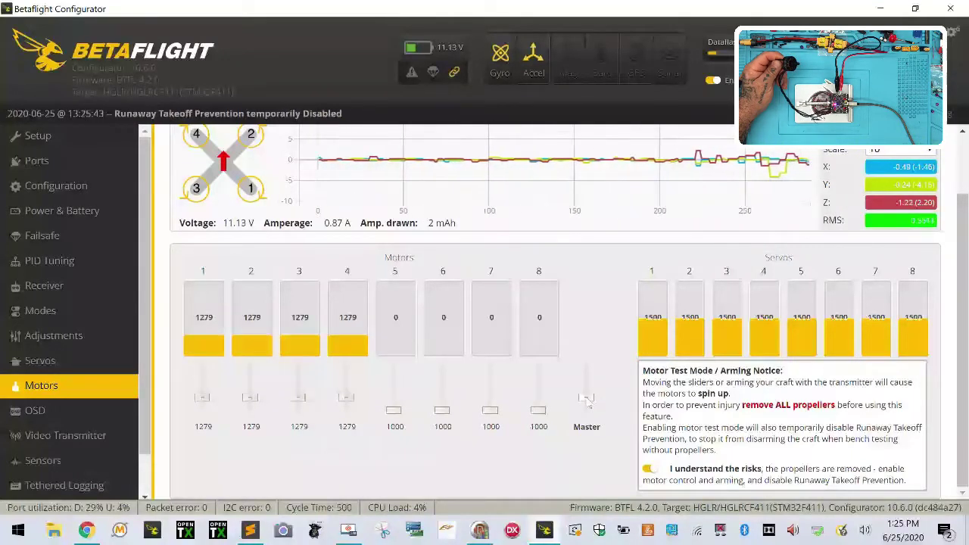
mouse_move(588, 403)
mouse_down()
mouse_move(589, 412)
mouse_move(592, 399)
mouse_up()
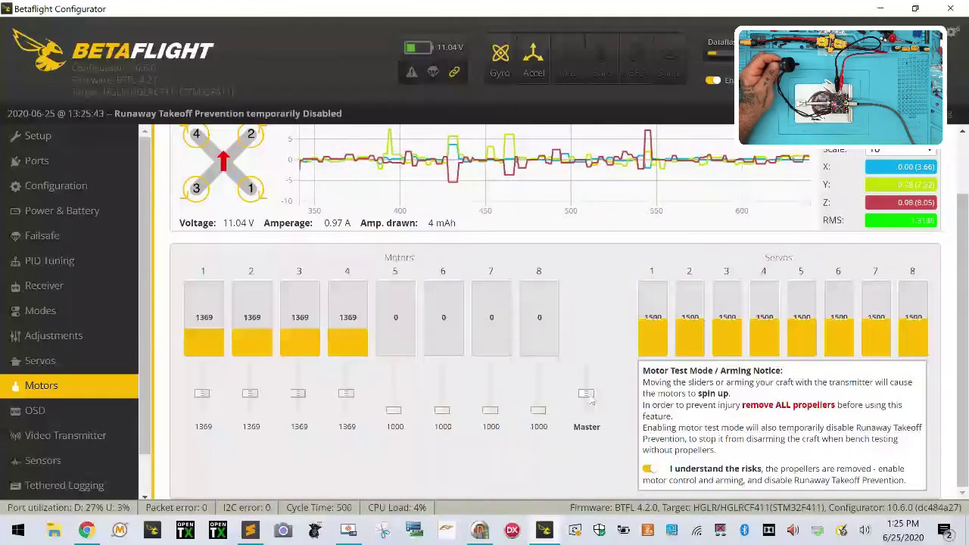
drag(591, 401, 586, 410)
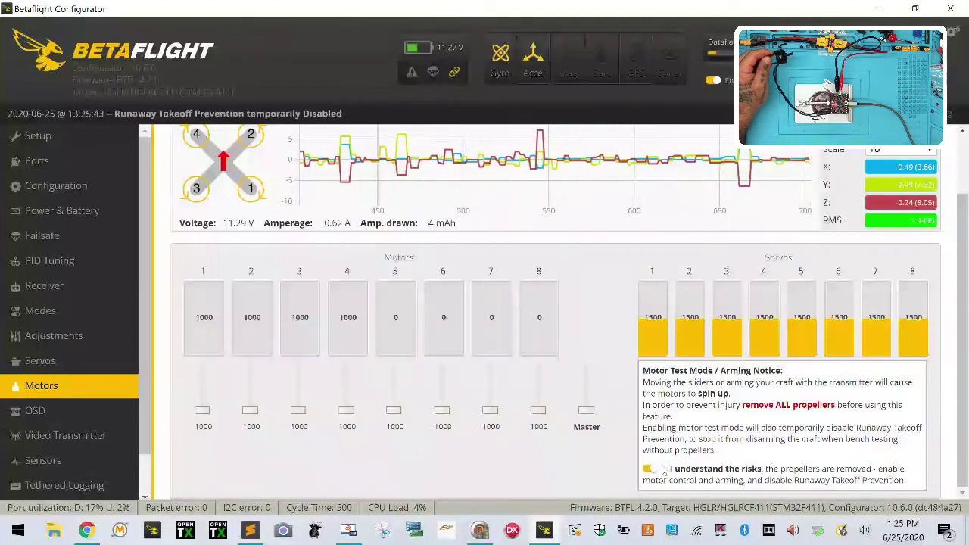
Disable motor test mode, disconnect from the flight controller and connect to it again.
click(649, 469)
click(935, 57)
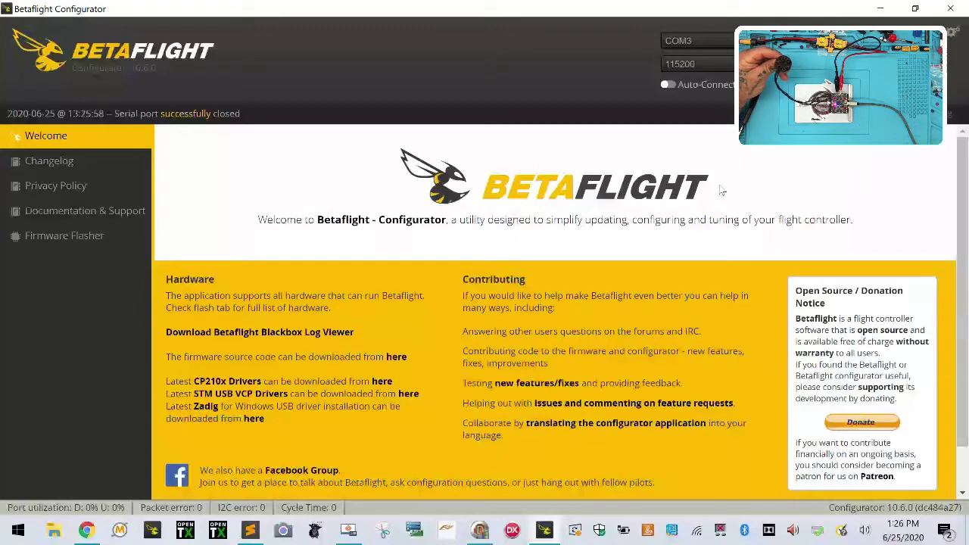
click(935, 61)
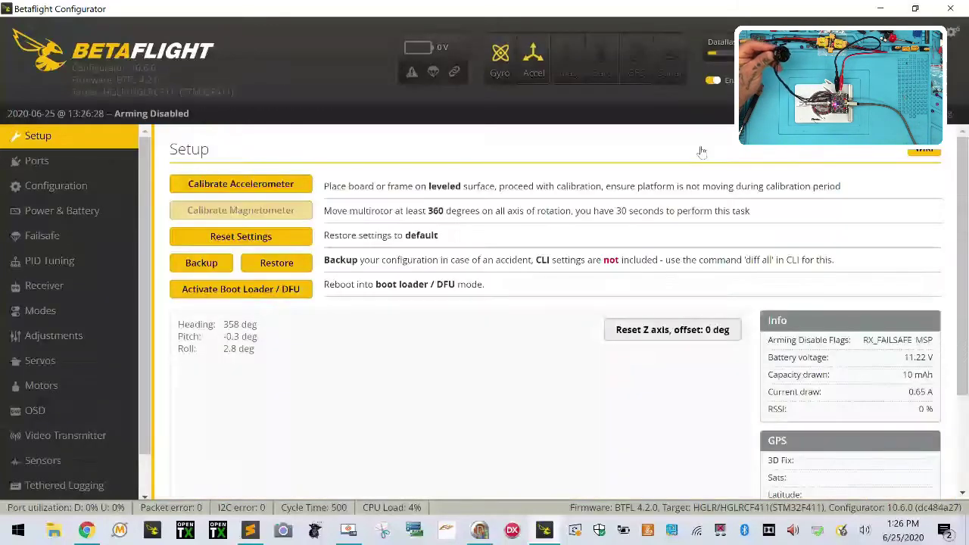
Reset the Z axis offset and run the accelerometer calibration twice.
click(716, 335)
click(281, 189)
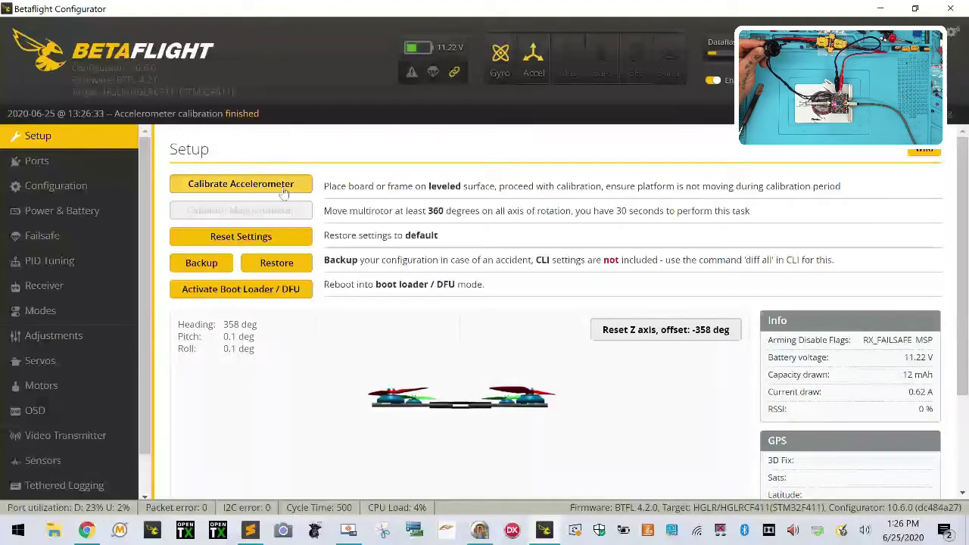
click(217, 184)
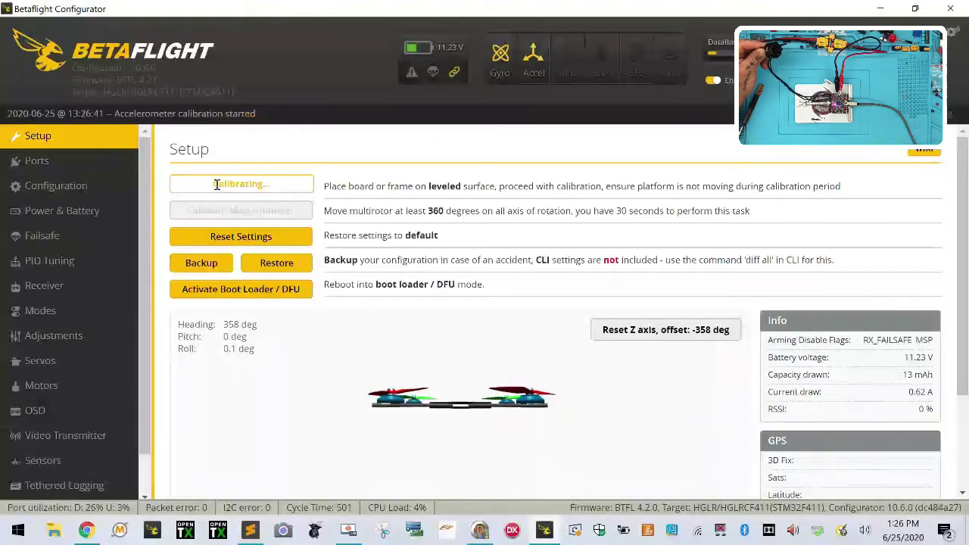
Enable motor test mode, spin the four motors at about 1305 with the master control, and return it to 1000.
click(76, 388)
scroll(479, 378, down, 2)
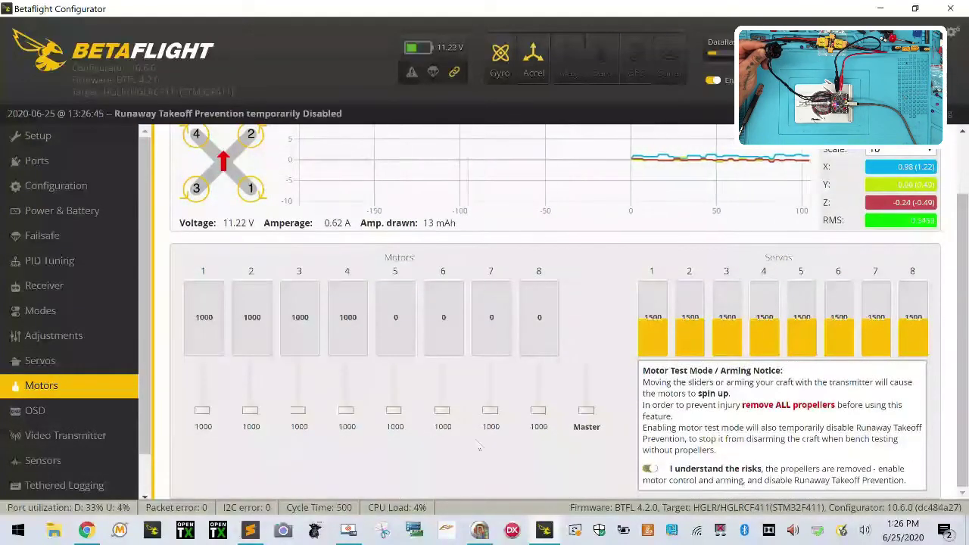
mouse_move(249, 410)
mouse_down()
mouse_move(251, 400)
mouse_move(250, 410)
mouse_up()
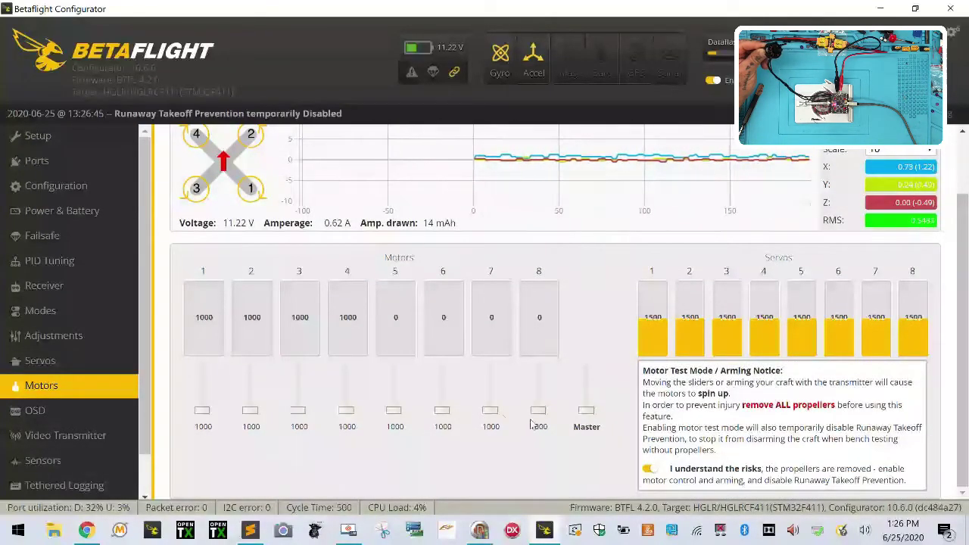
drag(585, 411, 595, 401)
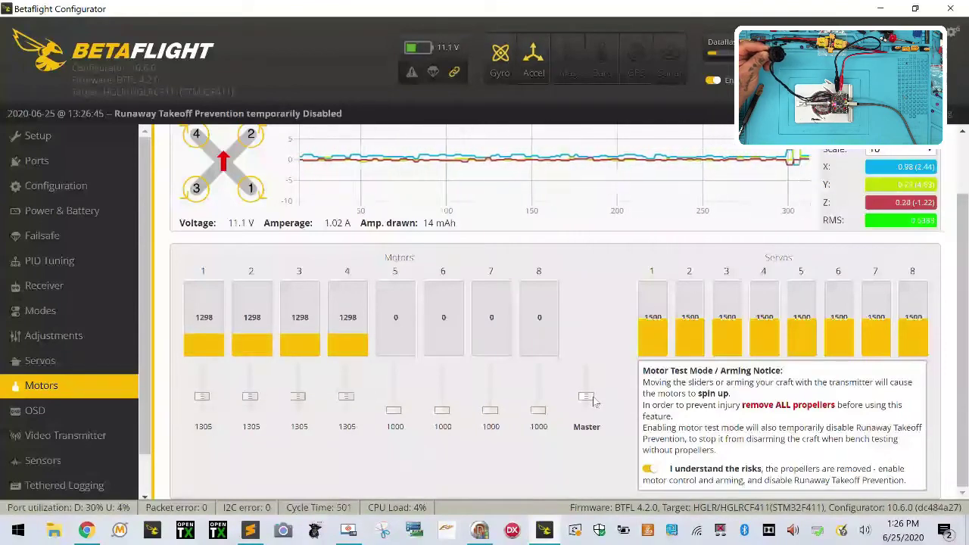
scroll(594, 401, down, 3)
scroll(594, 401, up, 3)
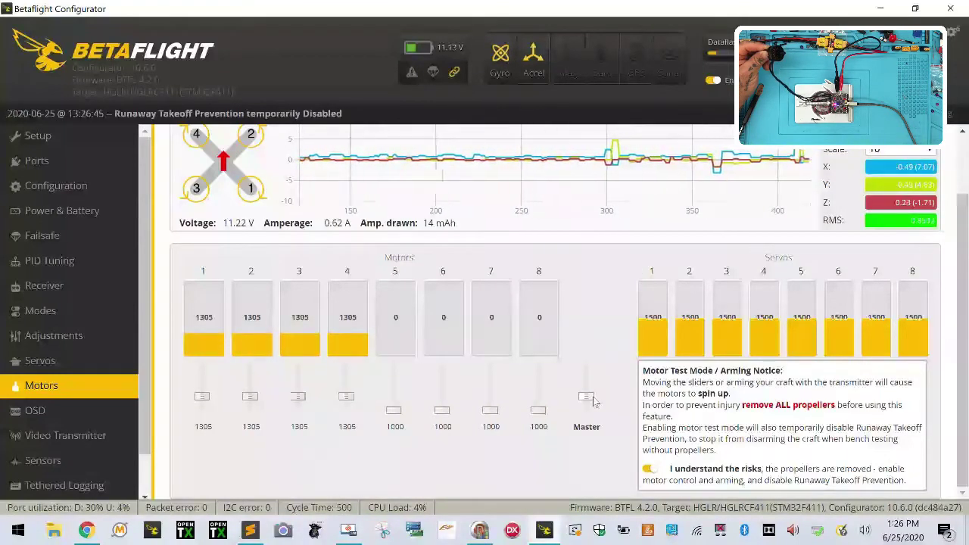
drag(594, 401, 586, 424)
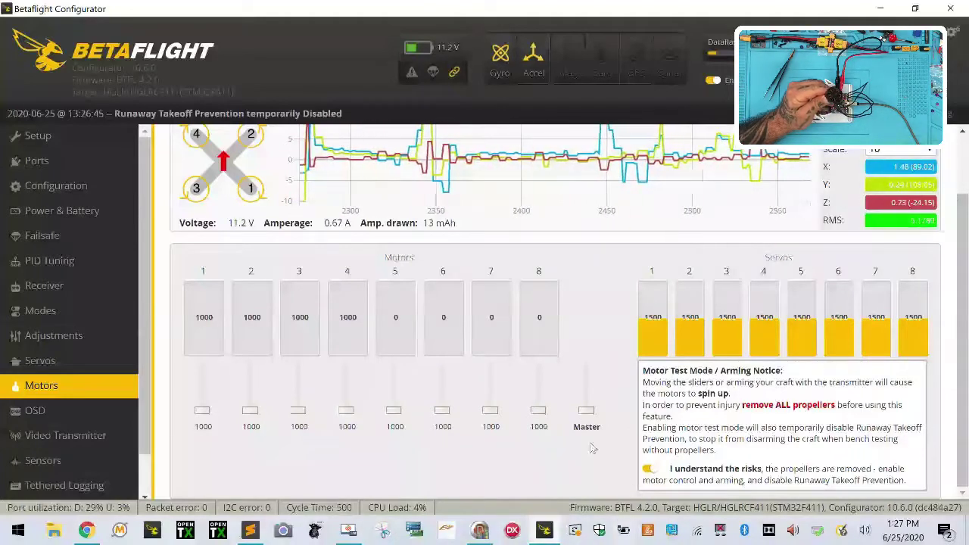
Run the motors again with the master control and bring it back to 1000.
drag(587, 411, 611, 490)
scroll(595, 408, up, 5)
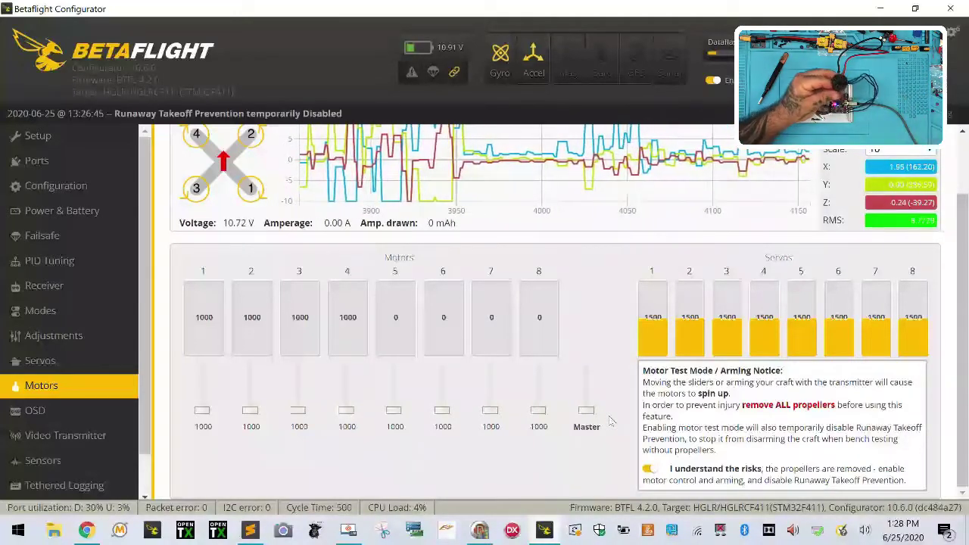
mouse_move(586, 410)
mouse_down()
mouse_move(590, 397)
mouse_move(588, 413)
mouse_up()
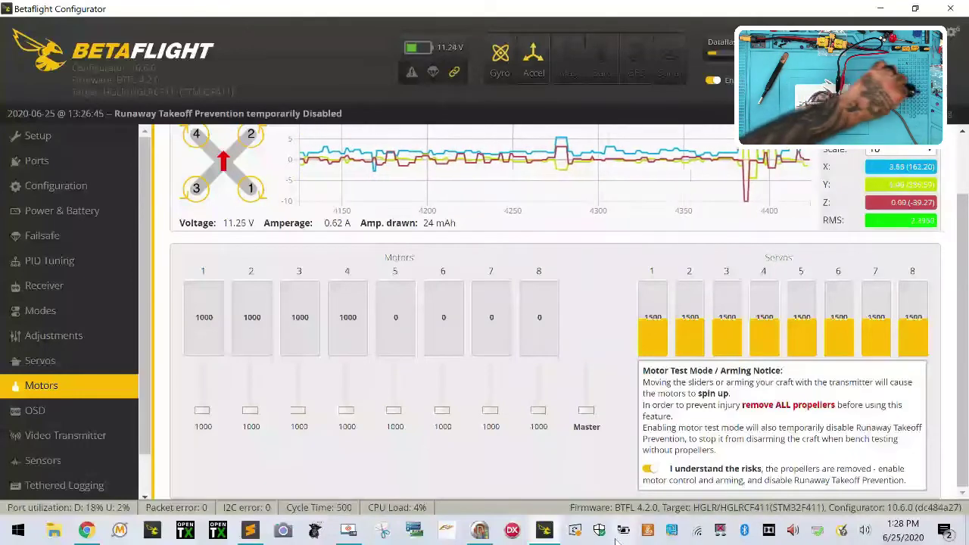
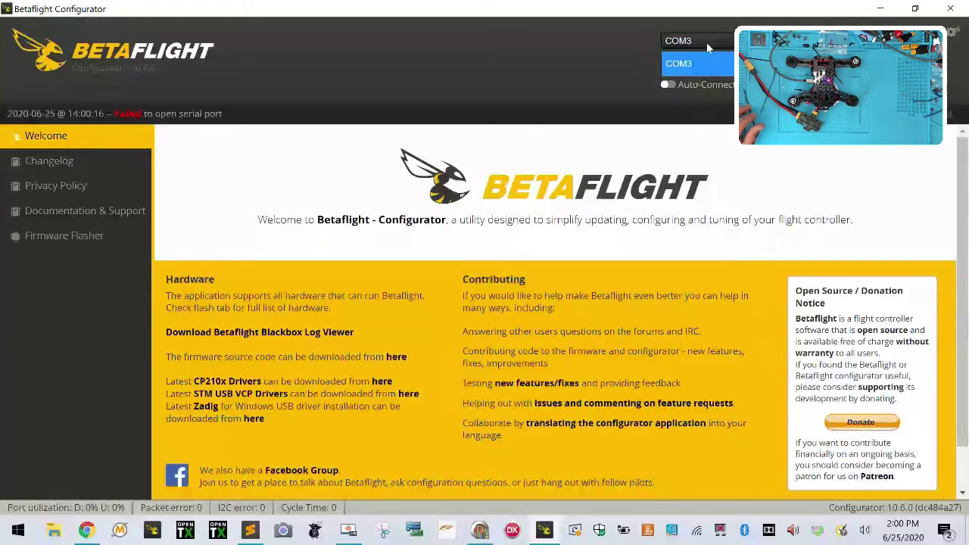
Connect to the flight controller on COM3, reset the Z axis and calibrate the accelerometer.
click(929, 60)
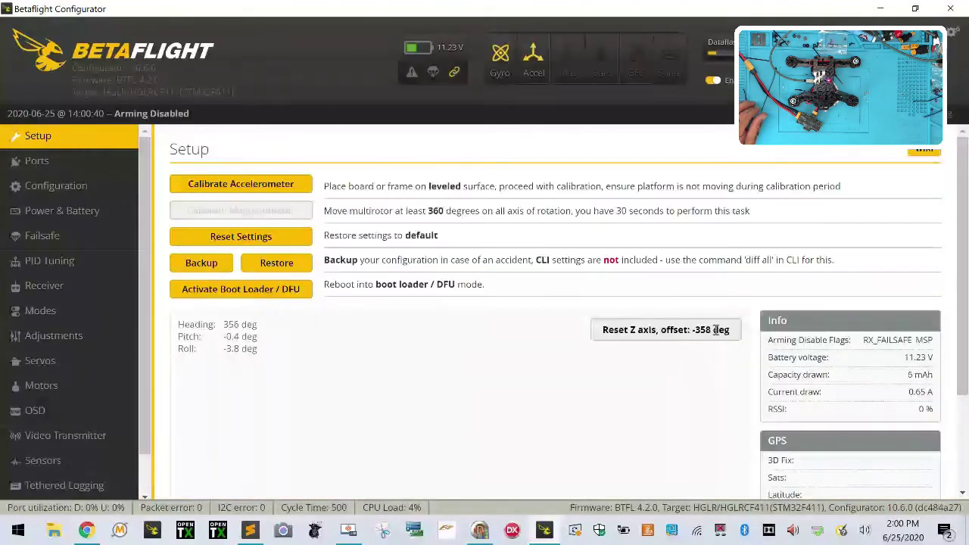
click(263, 180)
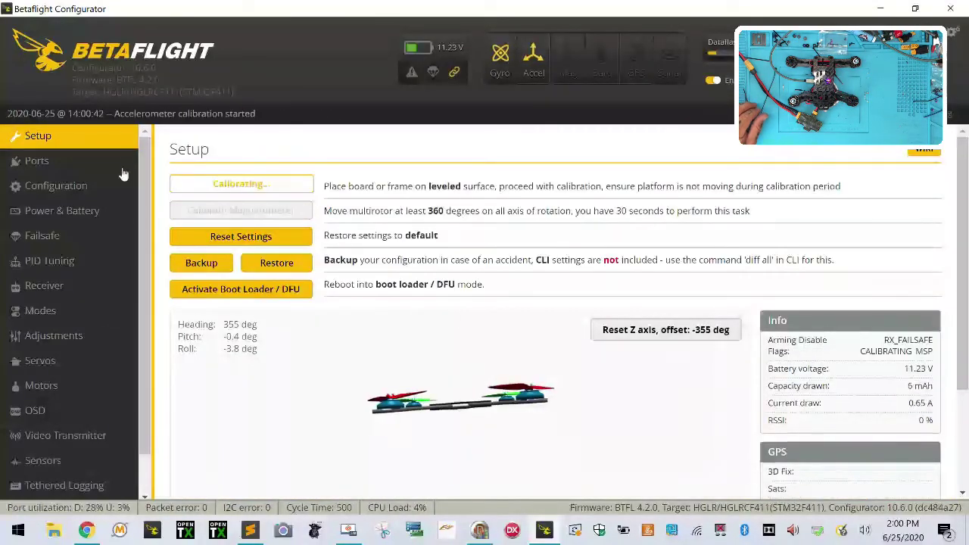
Enable Serial Rx on UART1, and save with a reboot.
click(79, 162)
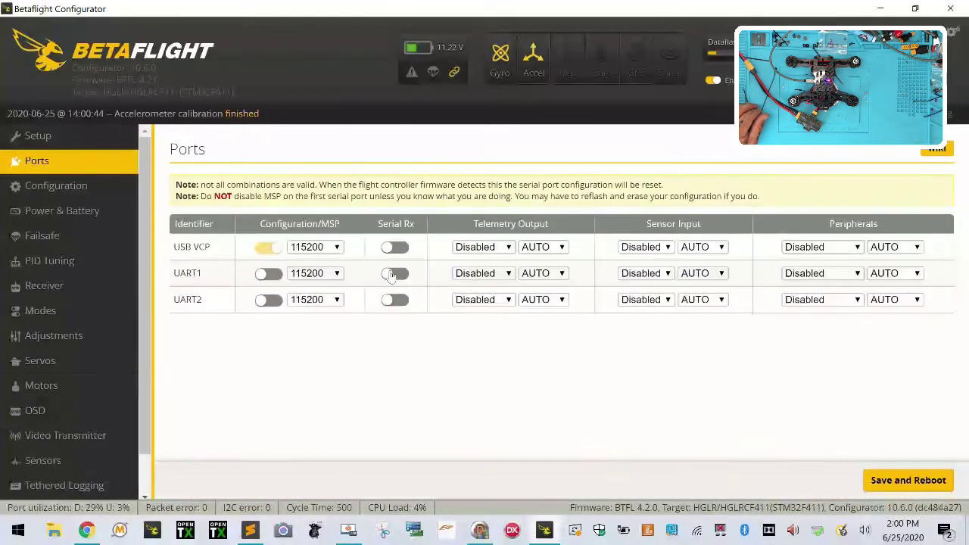
click(394, 274)
click(898, 484)
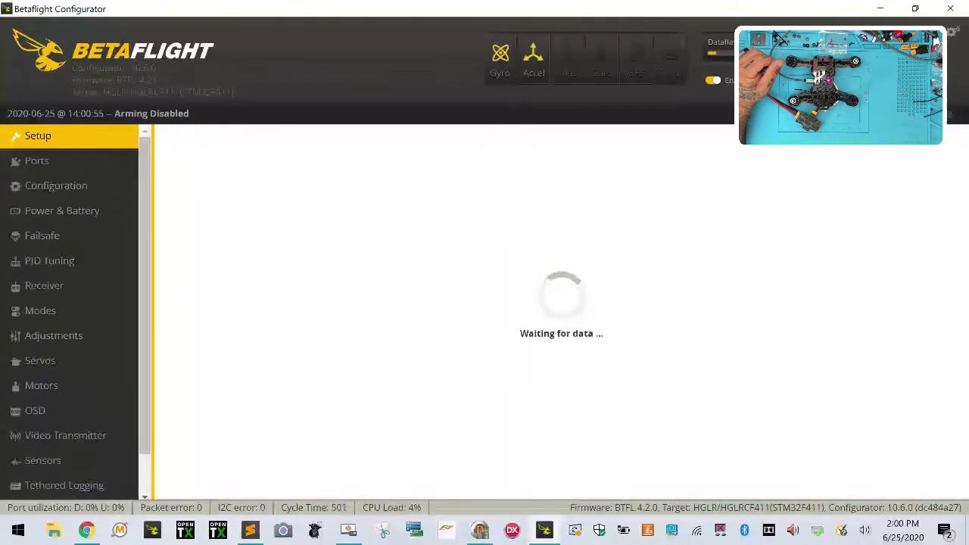
Reset the Z axis offset and calibrate the accelerometer once more.
drag(659, 309, 655, 329)
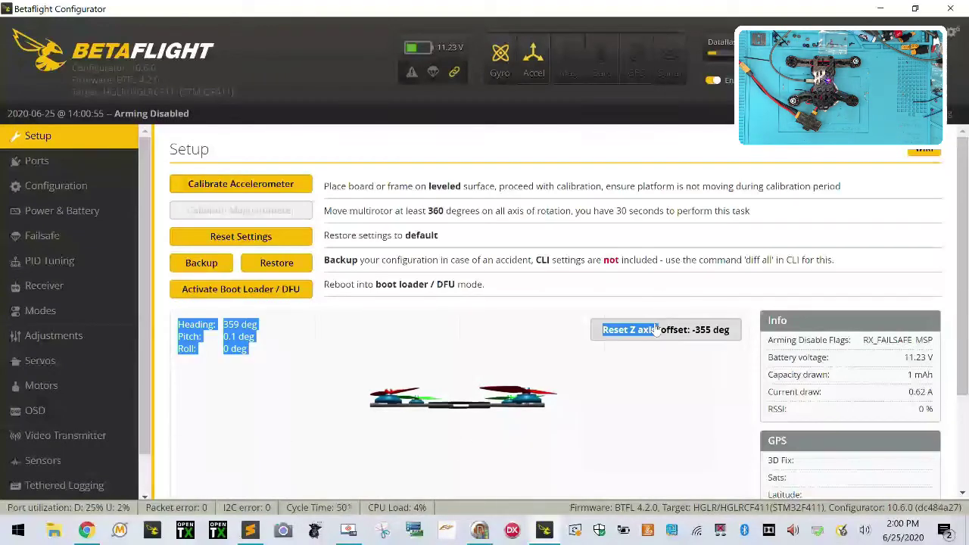
click(292, 184)
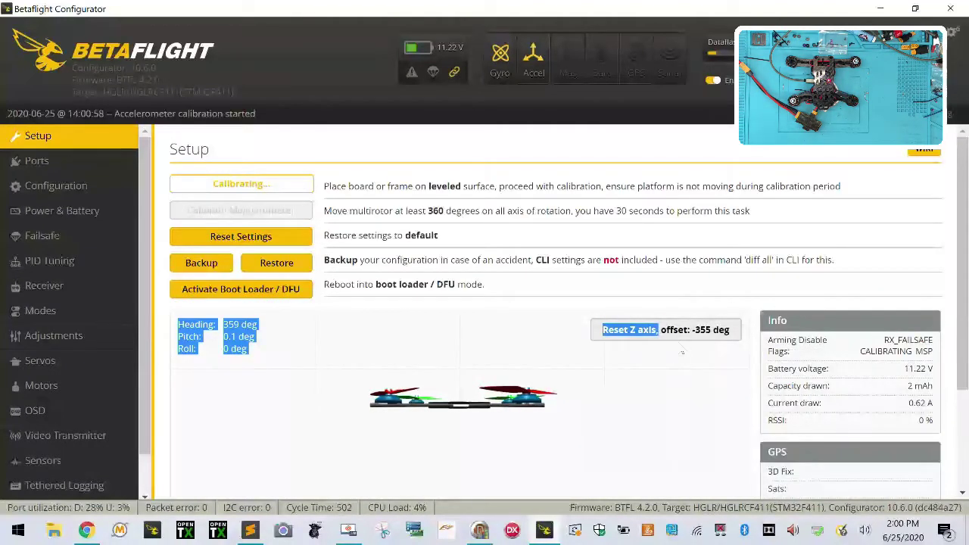
Set the receiver mode to serial-based with SBUS as provider, save with a reboot and recalibrate the accelerometer.
click(59, 187)
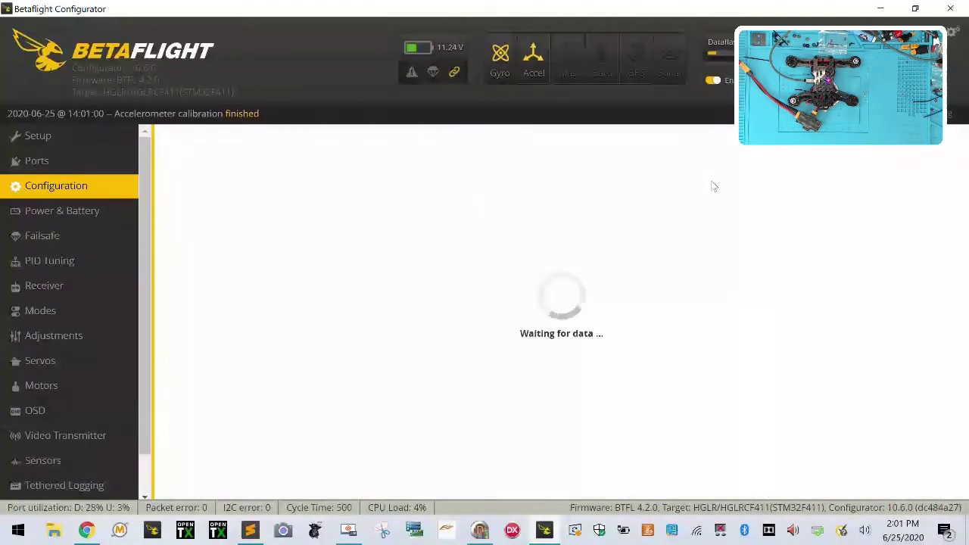
scroll(381, 325, down, 5)
scroll(386, 322, down, 4)
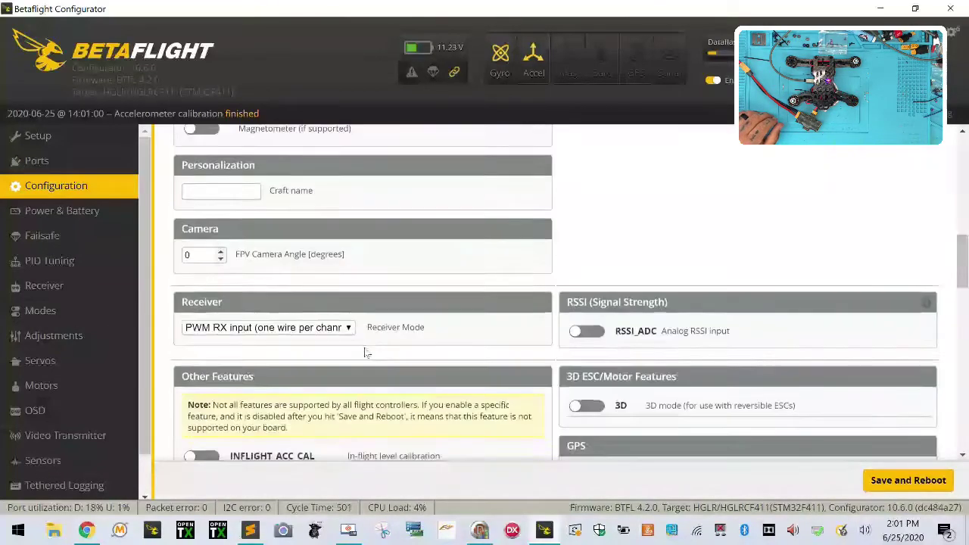
click(313, 327)
click(292, 394)
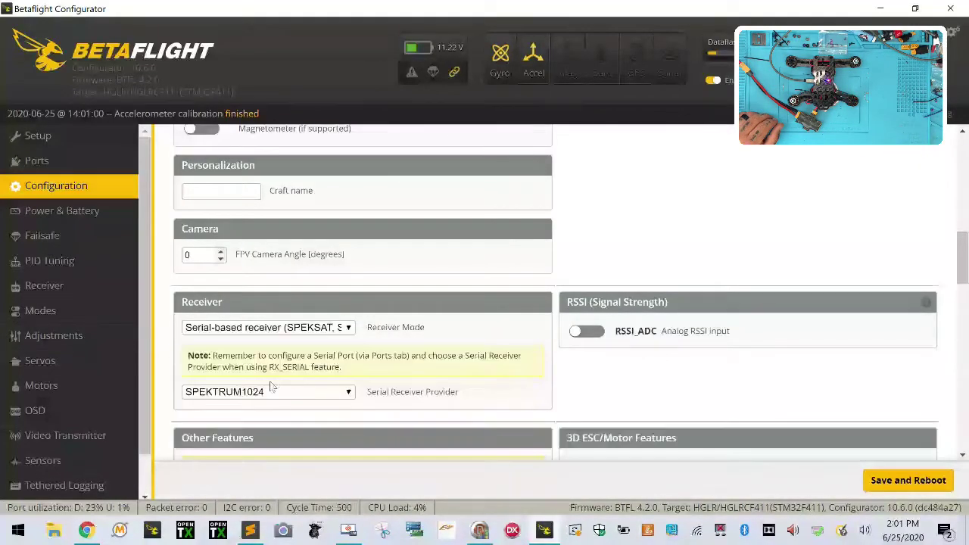
click(260, 392)
click(284, 117)
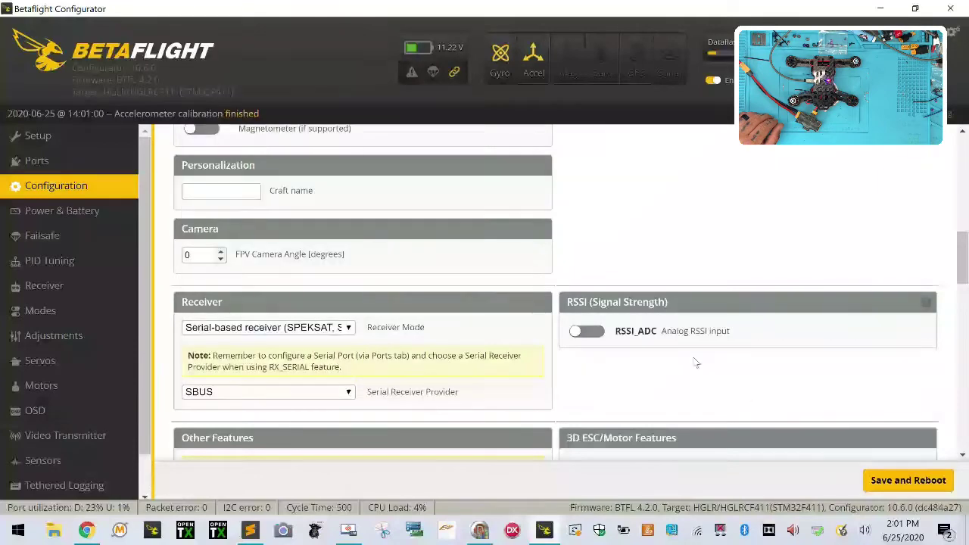
click(877, 482)
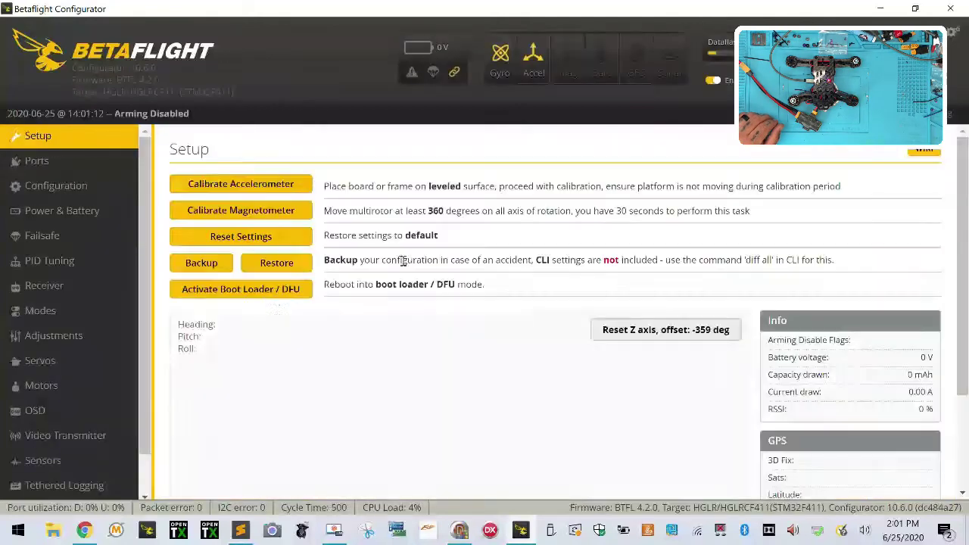
click(240, 184)
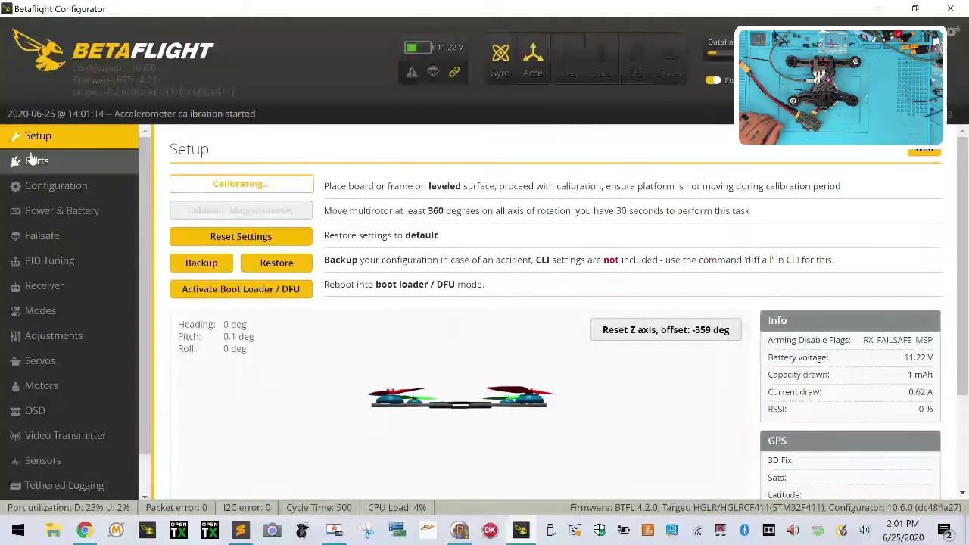
Try to set the gyro update frequency to 4 kHz and the PID loop frequency to 2 kHz, saving with a reboot.
click(45, 160)
click(53, 185)
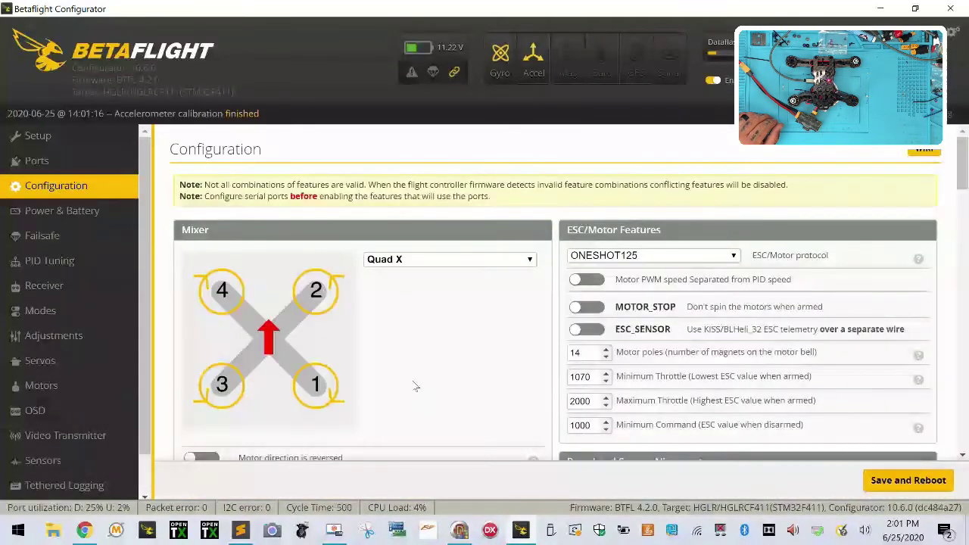
scroll(413, 387, down, 8)
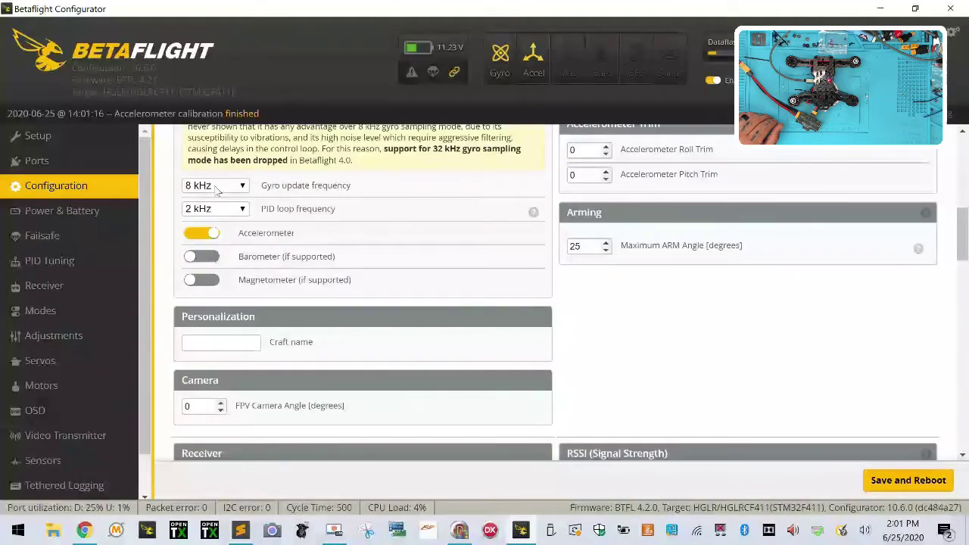
click(217, 186)
click(212, 227)
click(216, 209)
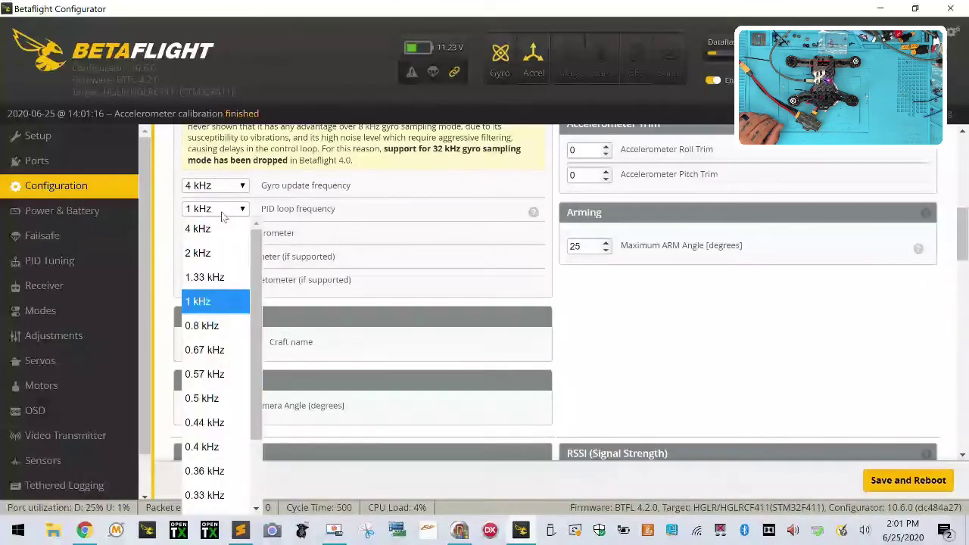
click(218, 253)
click(908, 480)
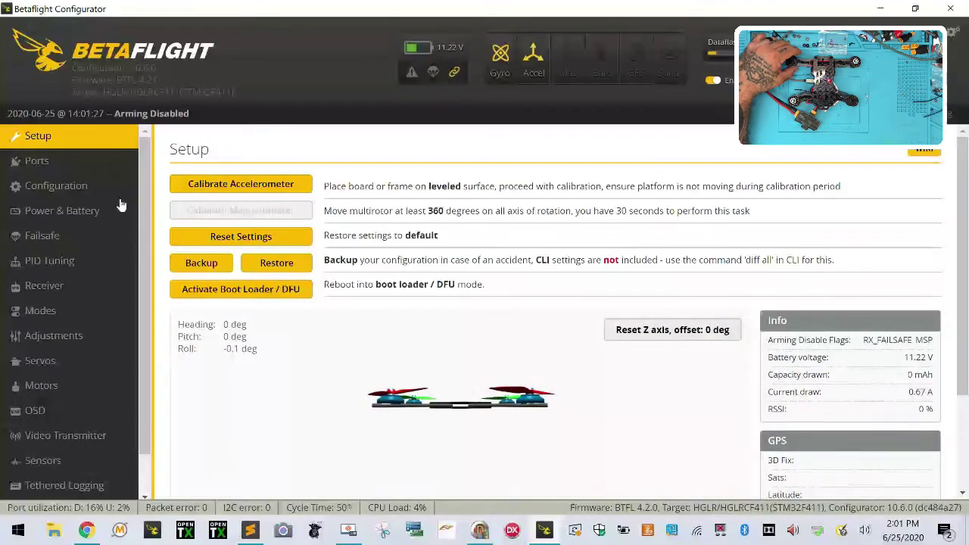
Disable the AIRMODE and ANTI_GRAVITY features, keep OSD enabled, save with a reboot and recalibrate the accelerometer.
click(57, 187)
scroll(548, 446, down, 8)
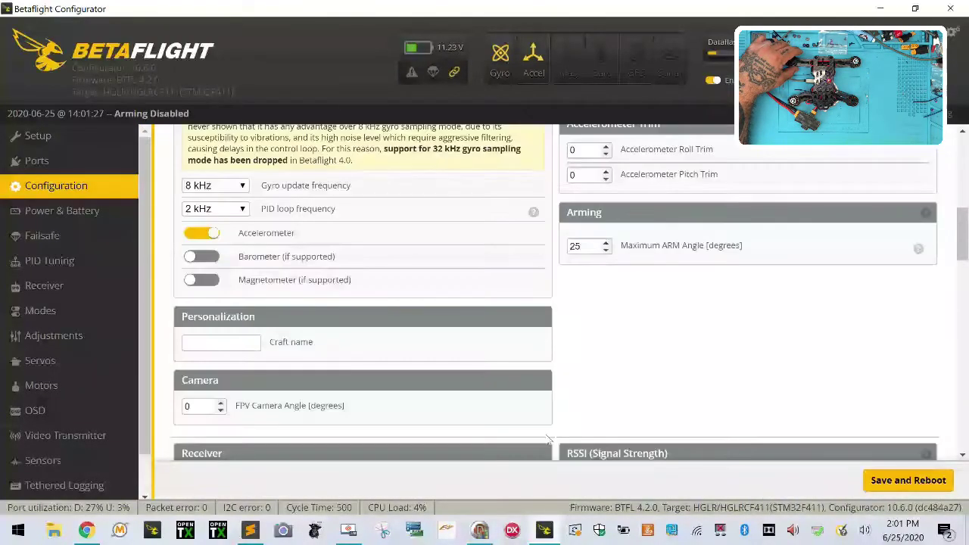
scroll(548, 439, down, 4)
scroll(548, 439, up, 12)
scroll(549, 439, down, 4)
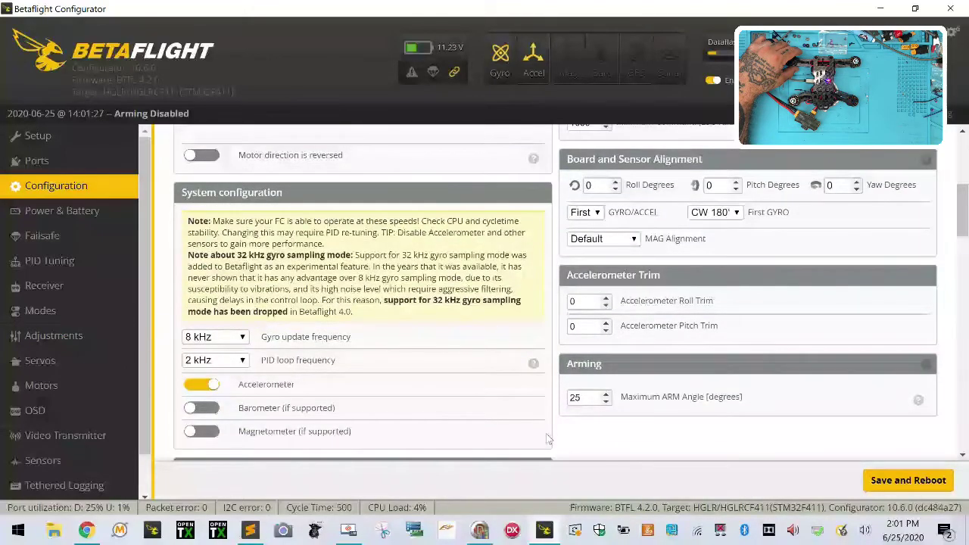
scroll(549, 439, down, 10)
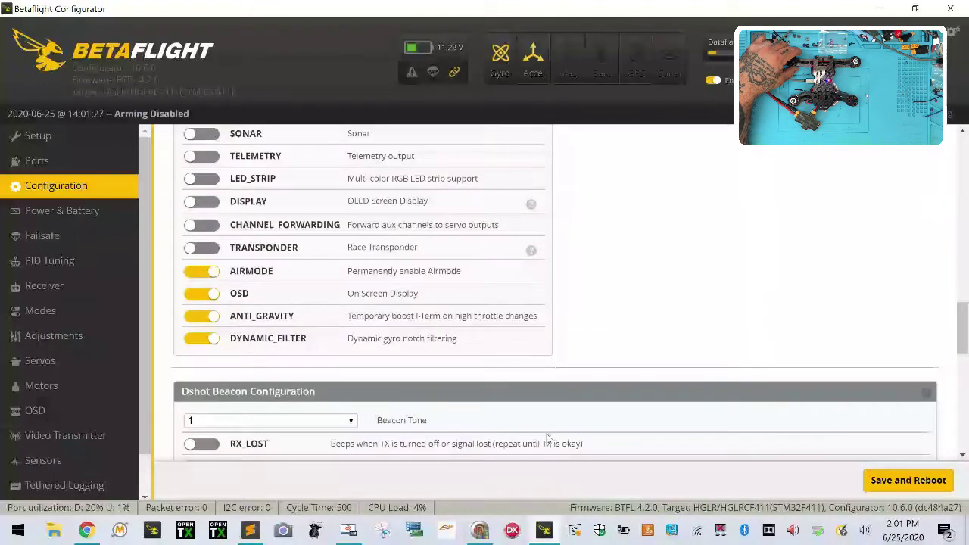
click(211, 295)
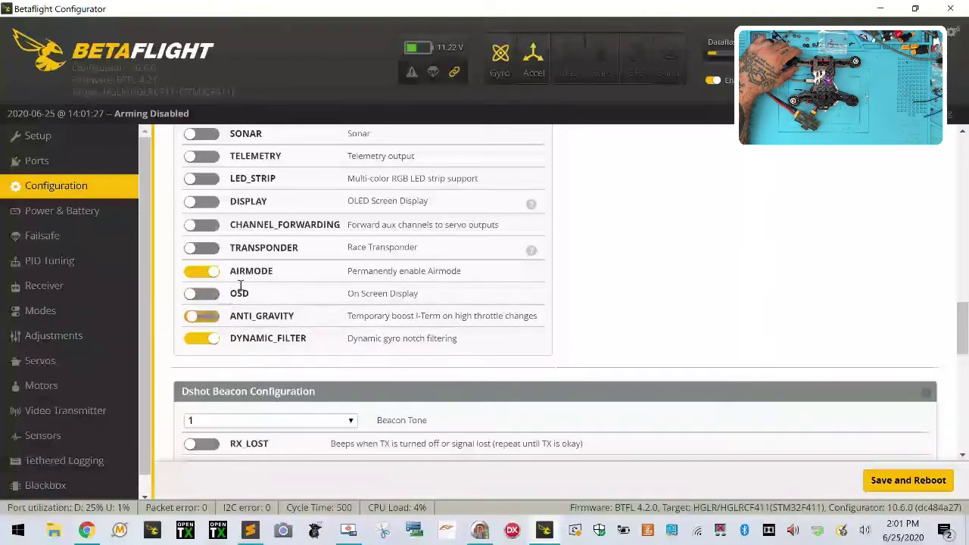
click(202, 295)
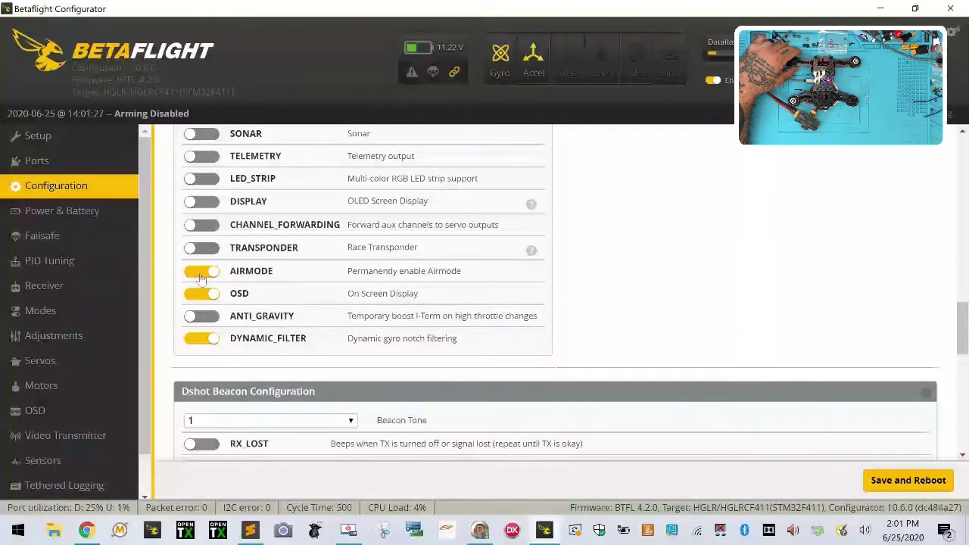
click(908, 480)
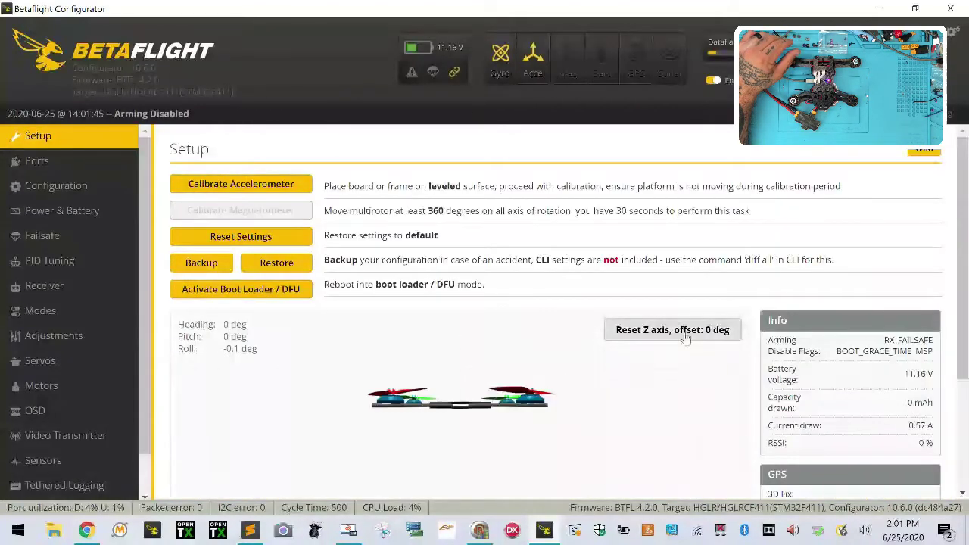
click(236, 184)
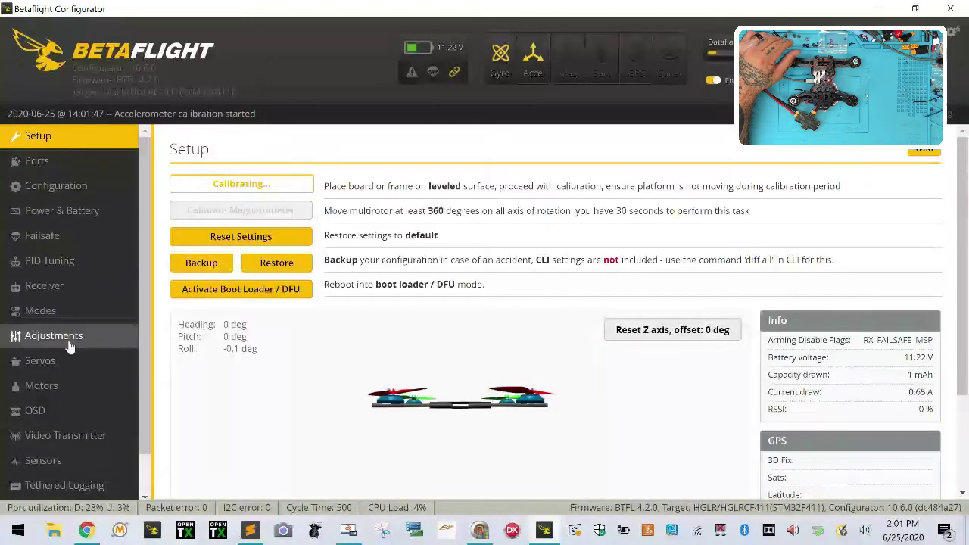
Set the receiver's channel map to TAER1234 and save it.
click(84, 296)
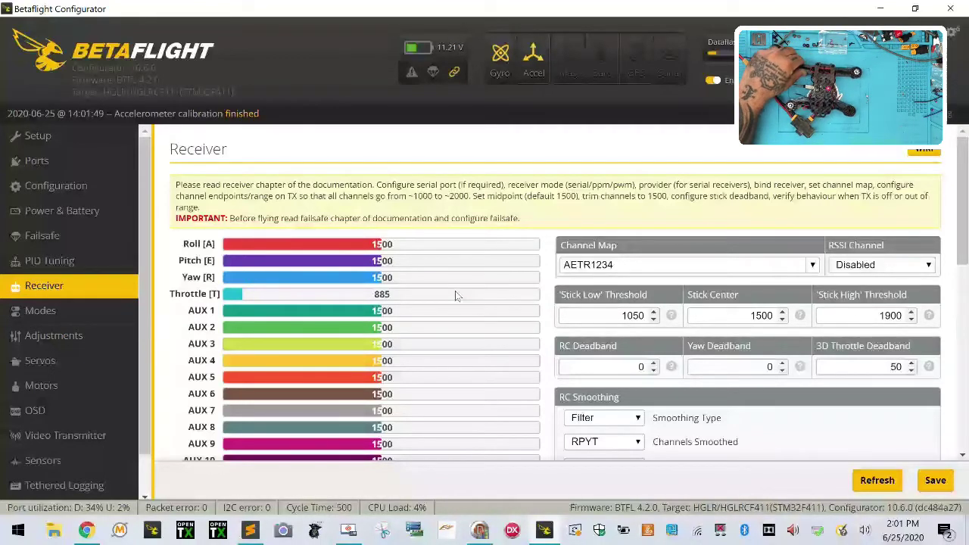
click(812, 267)
click(656, 333)
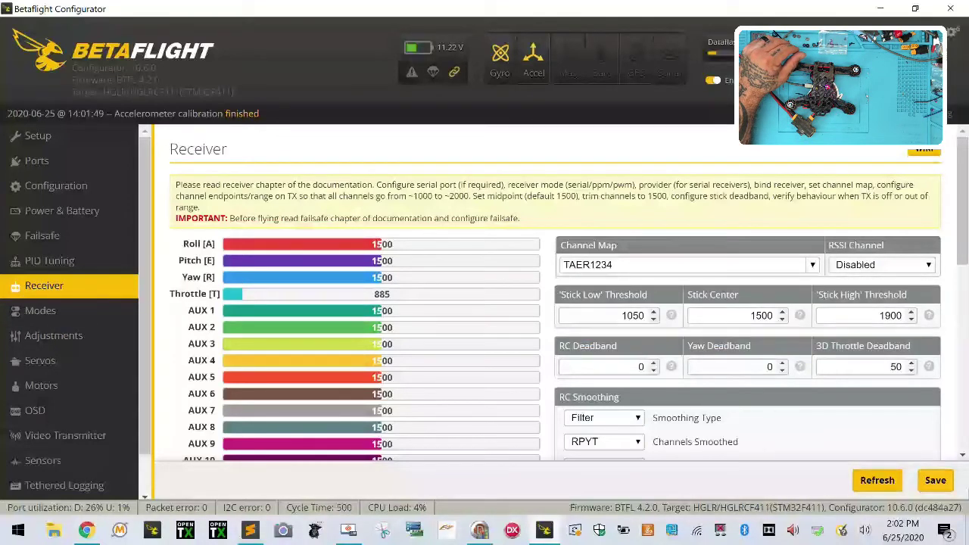
click(945, 477)
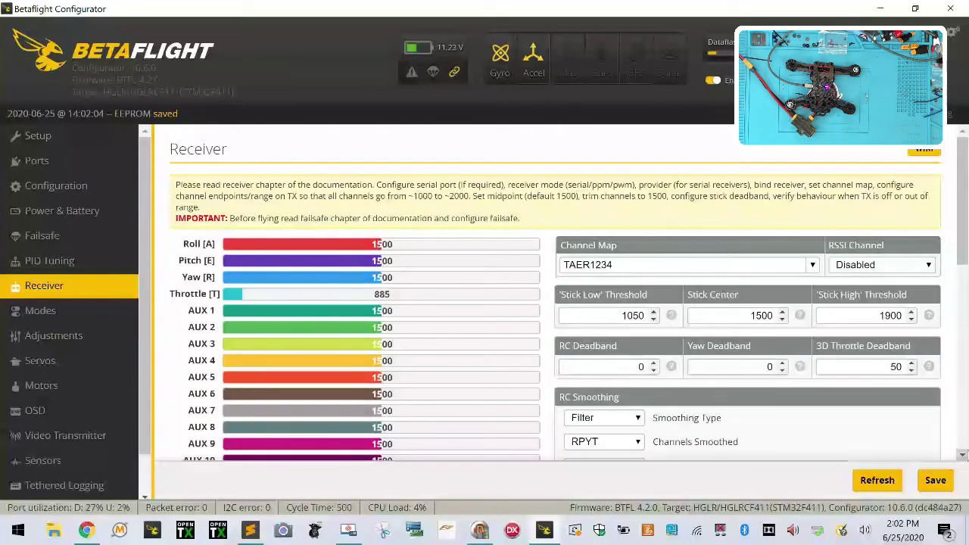
click(934, 481)
Save the ports configuration with Serial Rx on UART1, reboot and reconnect to the flight controller.
click(129, 159)
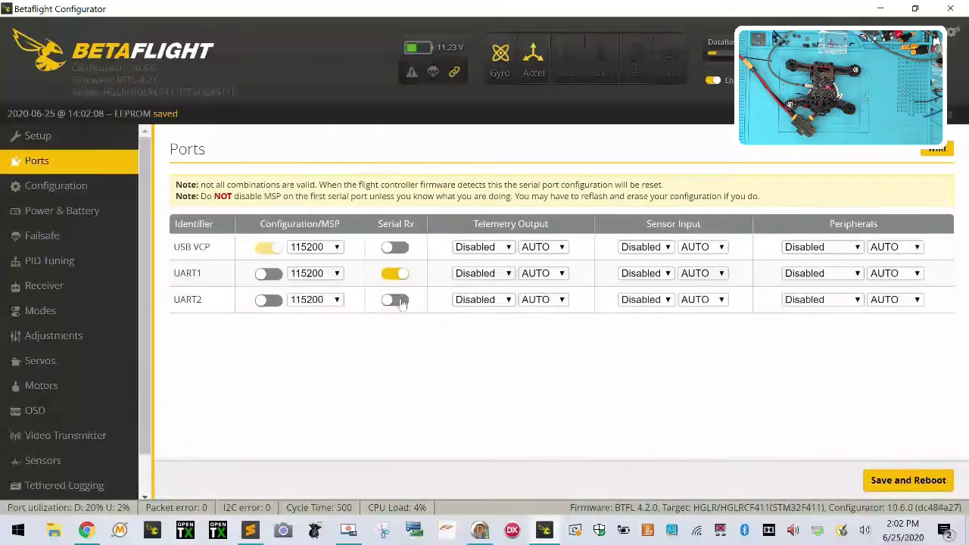
click(908, 480)
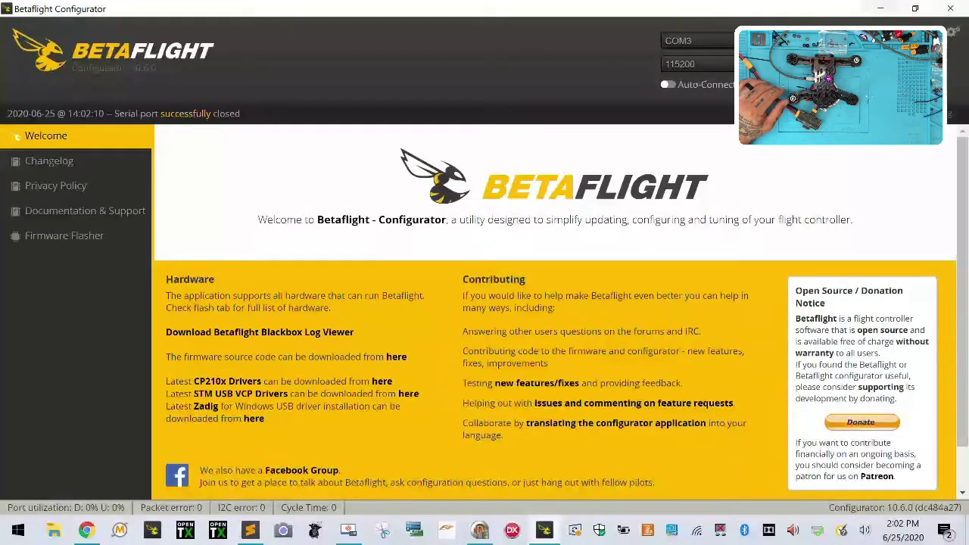
click(936, 42)
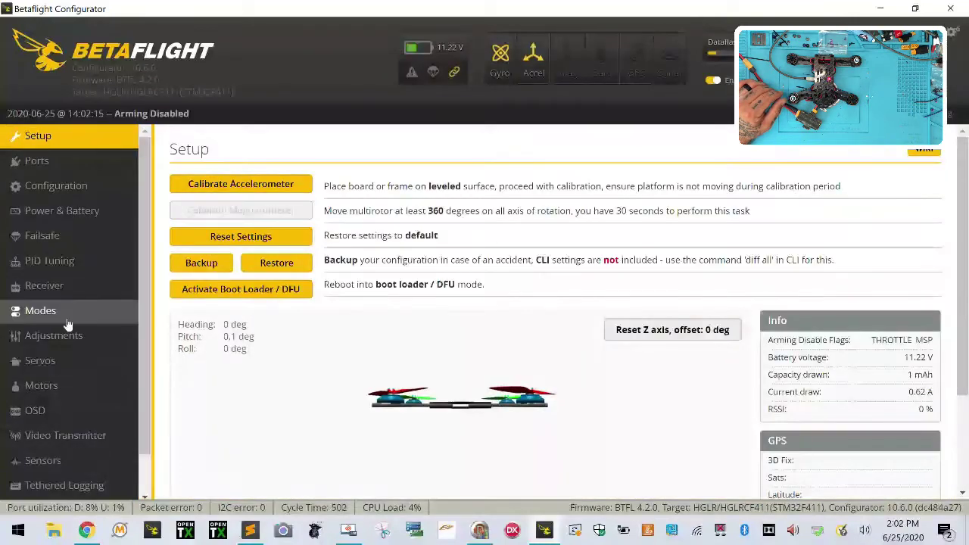
Switch the receiver's channel map back to AETR1234 and save it.
click(66, 292)
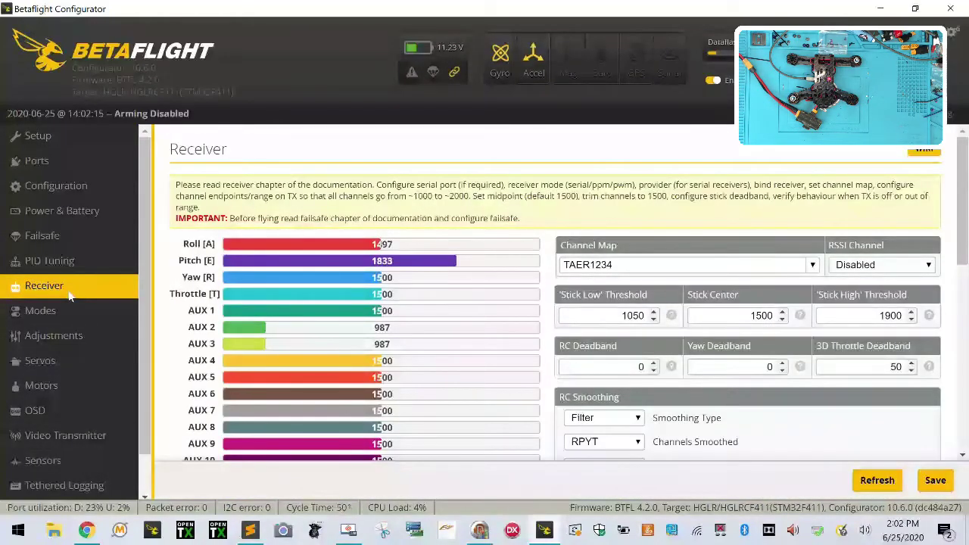
click(806, 264)
click(640, 283)
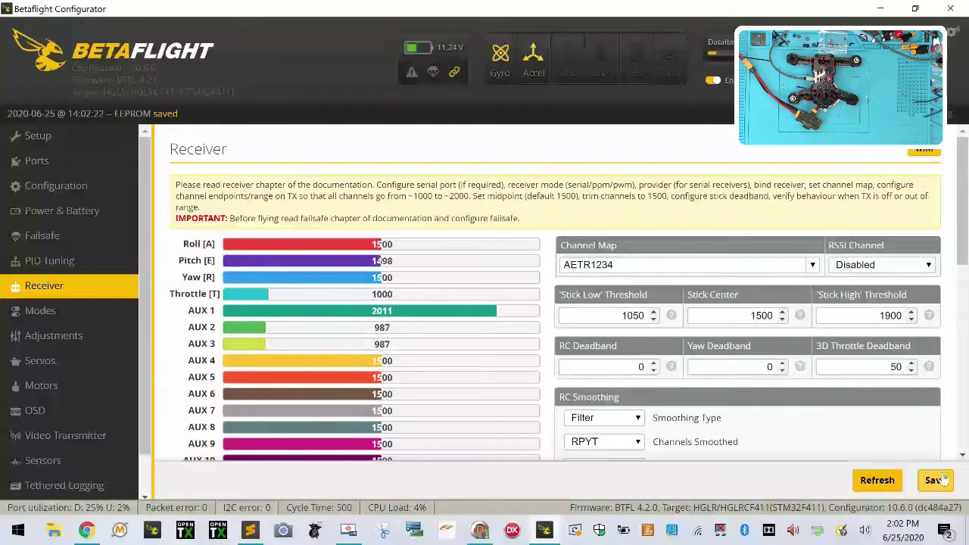
Add an ARM mode range on AUX 1 from 1300 to 2100.
click(64, 314)
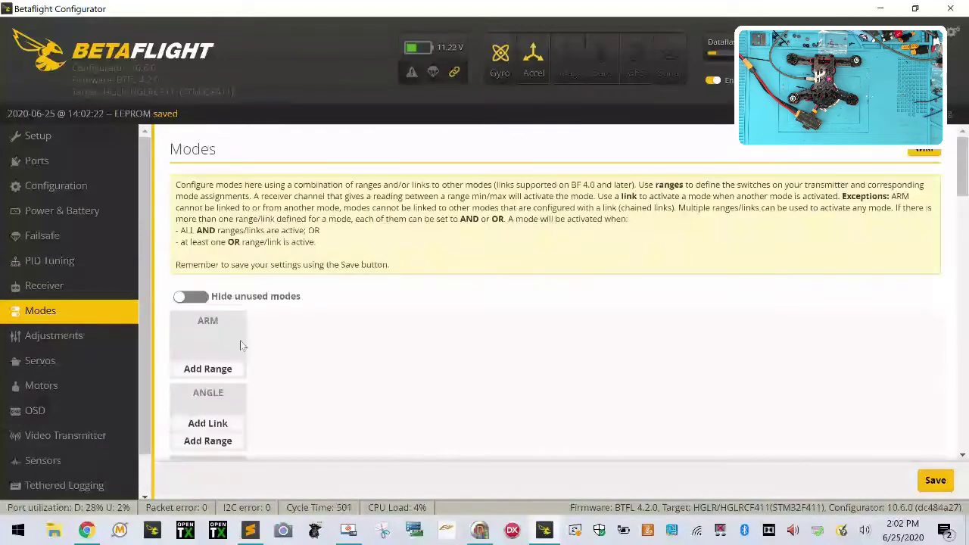
click(220, 369)
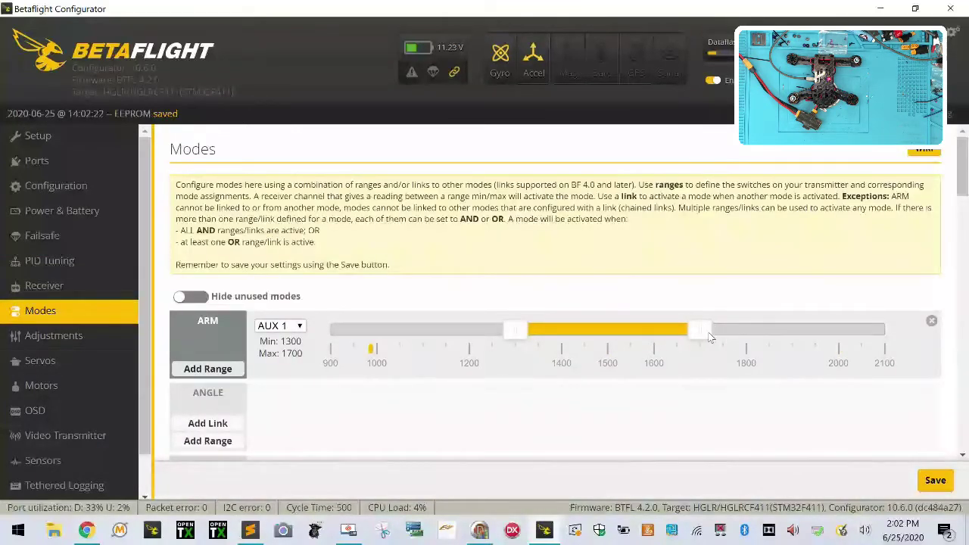
drag(709, 338, 887, 336)
scroll(566, 370, down, 2)
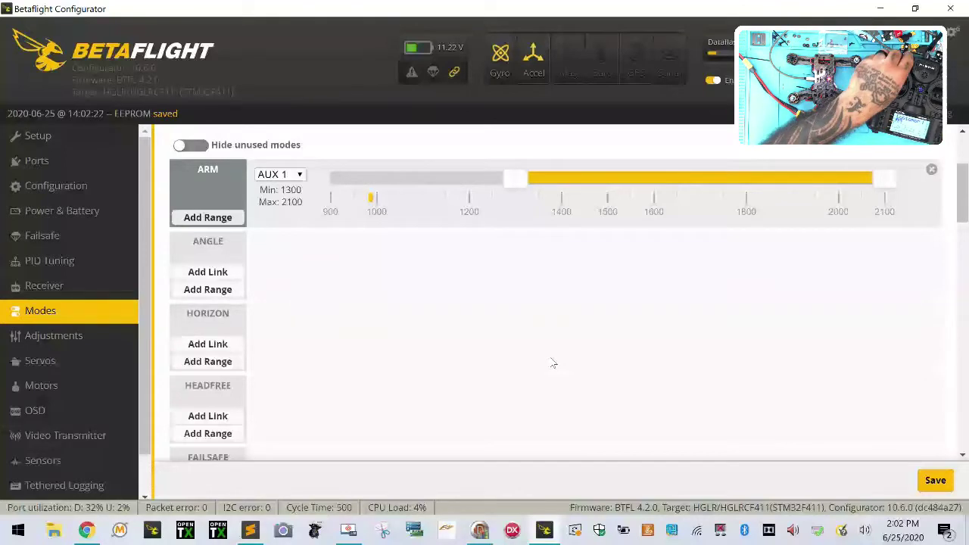
click(227, 361)
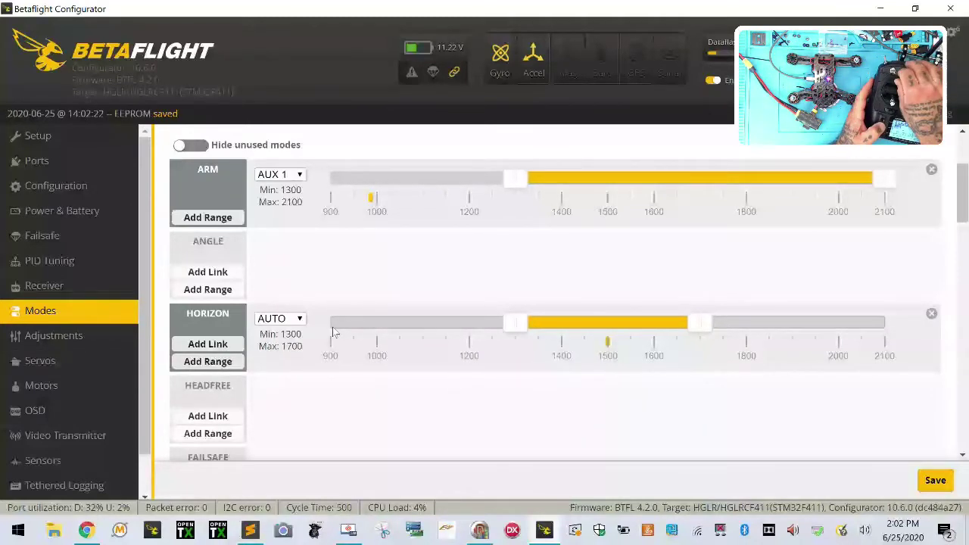
click(294, 320)
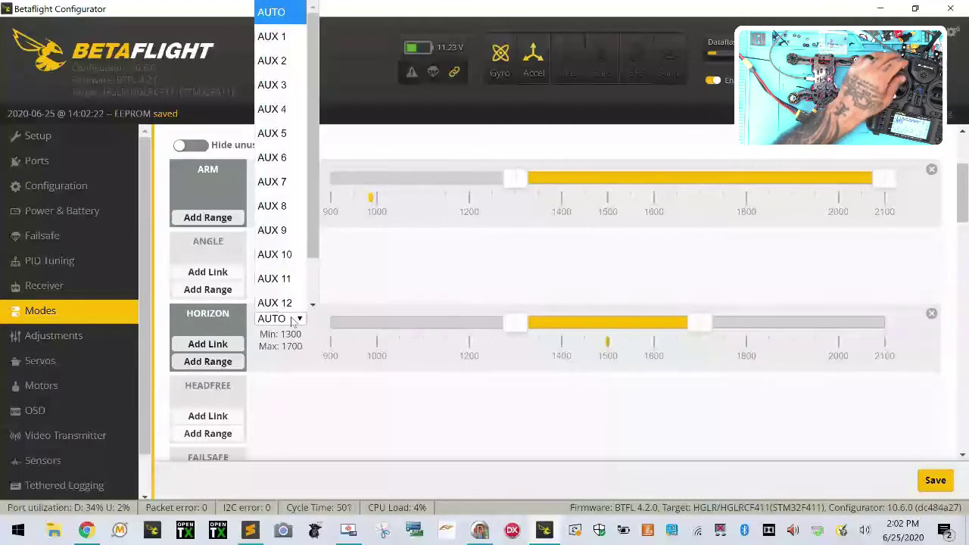
click(274, 363)
click(932, 315)
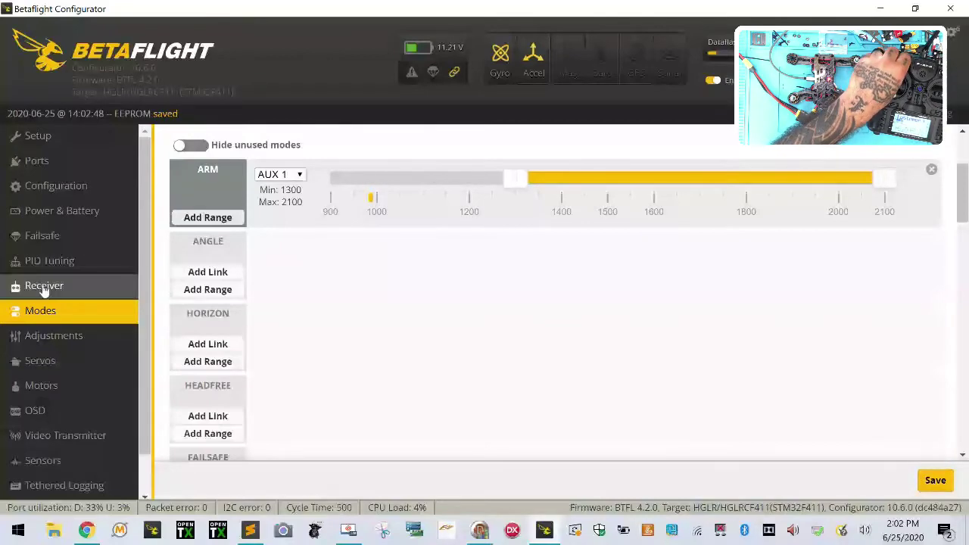
Check the receiver channel values and review the ports, serial receiver provider and feature settings.
click(44, 287)
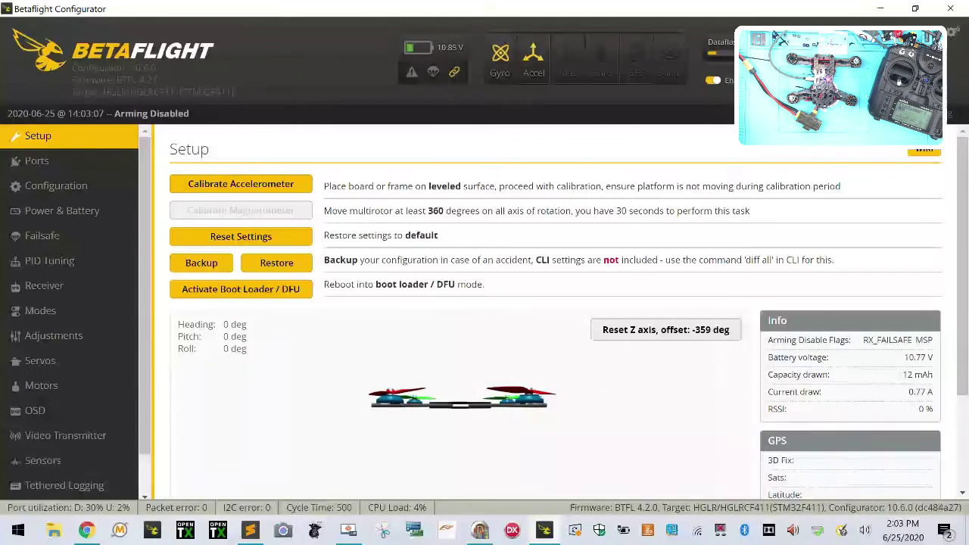
click(68, 286)
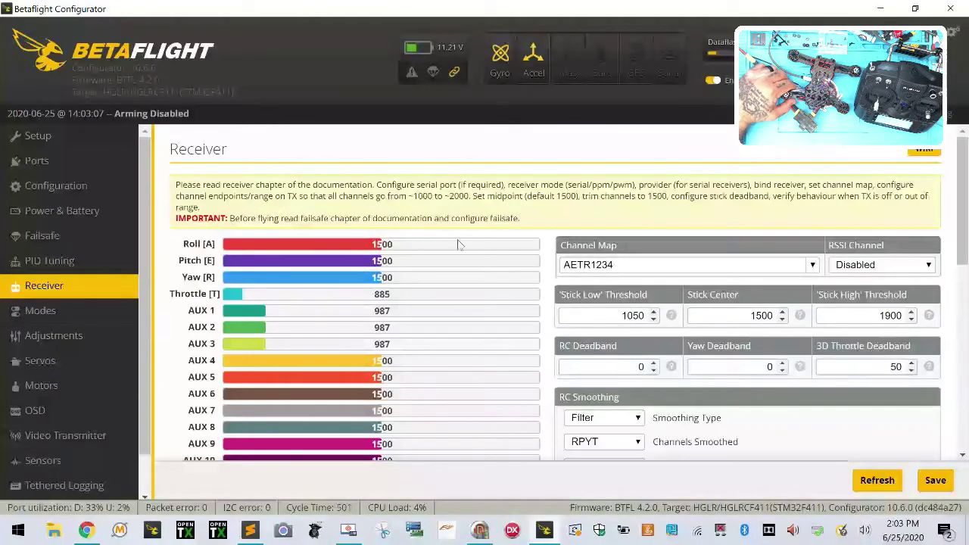
click(53, 161)
click(59, 191)
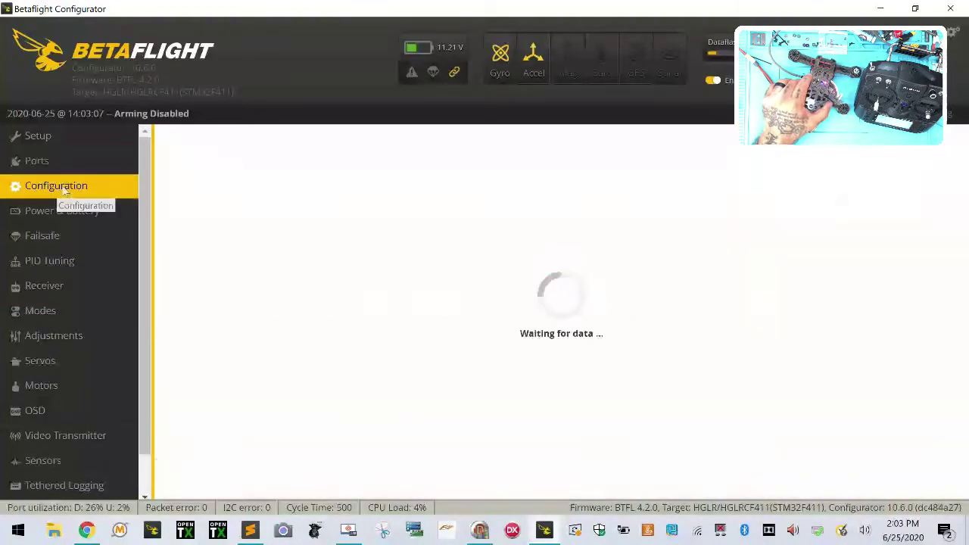
scroll(391, 366, down, 5)
scroll(391, 366, down, 4)
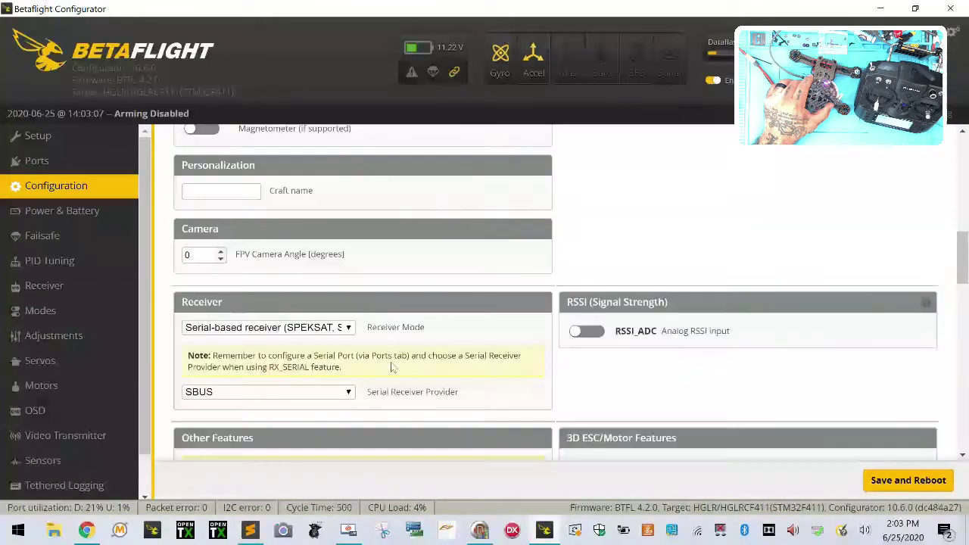
scroll(392, 367, down, 5)
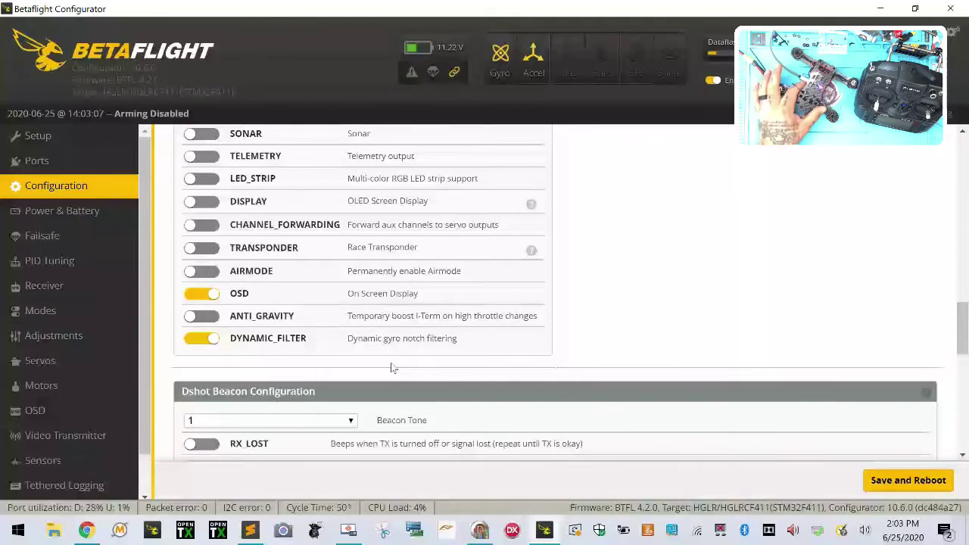
click(72, 282)
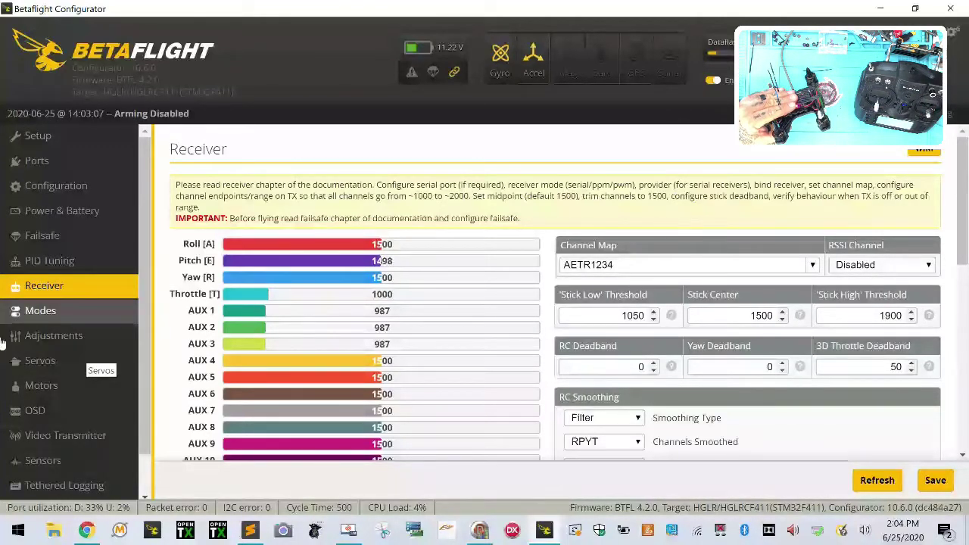
Add a HORIZON mode range on AUX 2 from 1700 to 2100.
click(41, 311)
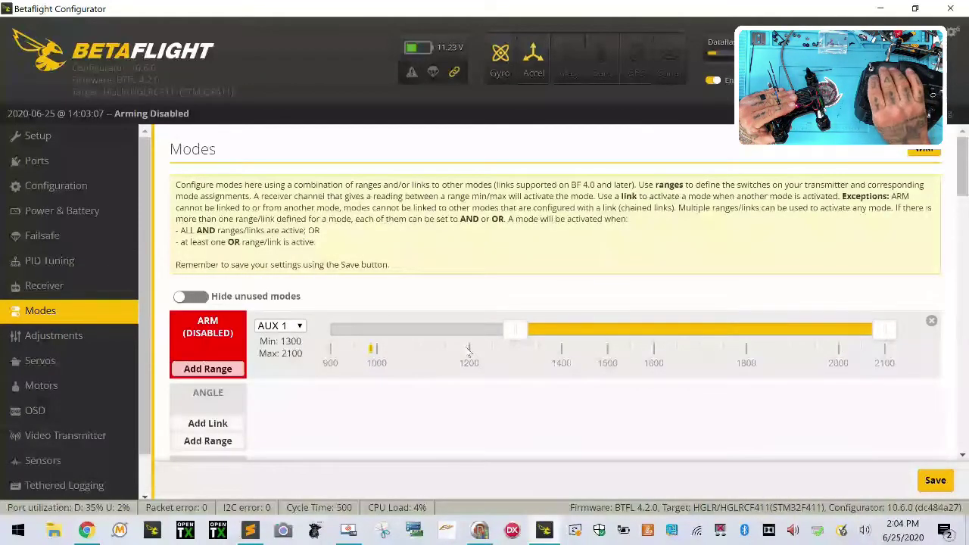
scroll(469, 351, down, 2)
click(239, 366)
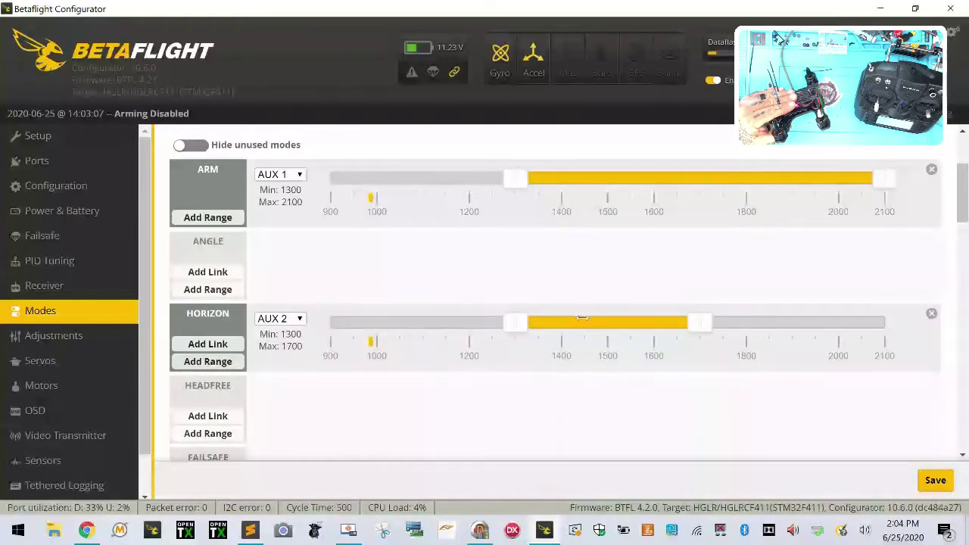
drag(581, 321, 932, 321)
Add a FAILSAFE mode range on AUX 3 from 1700 to 2100 and save the modes.
scroll(538, 374, down, 2)
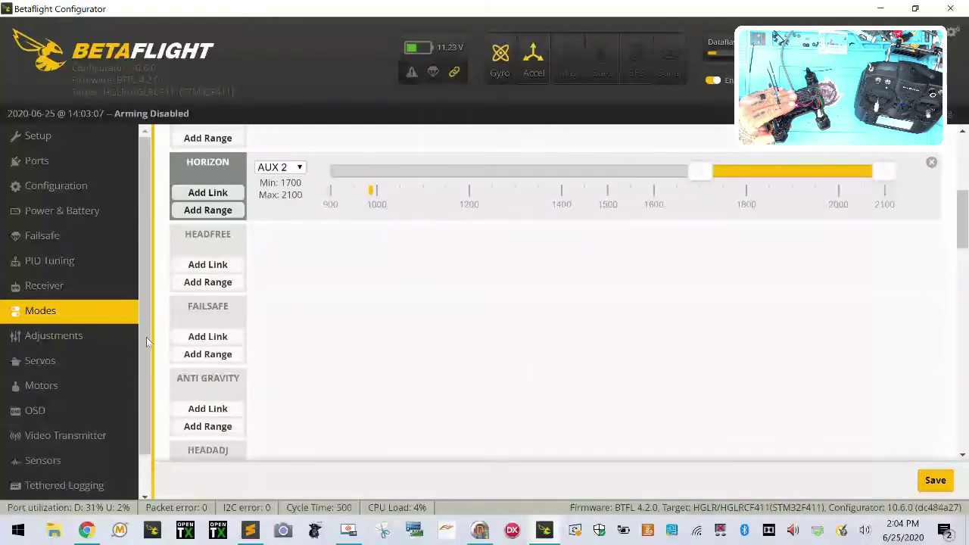
click(226, 360)
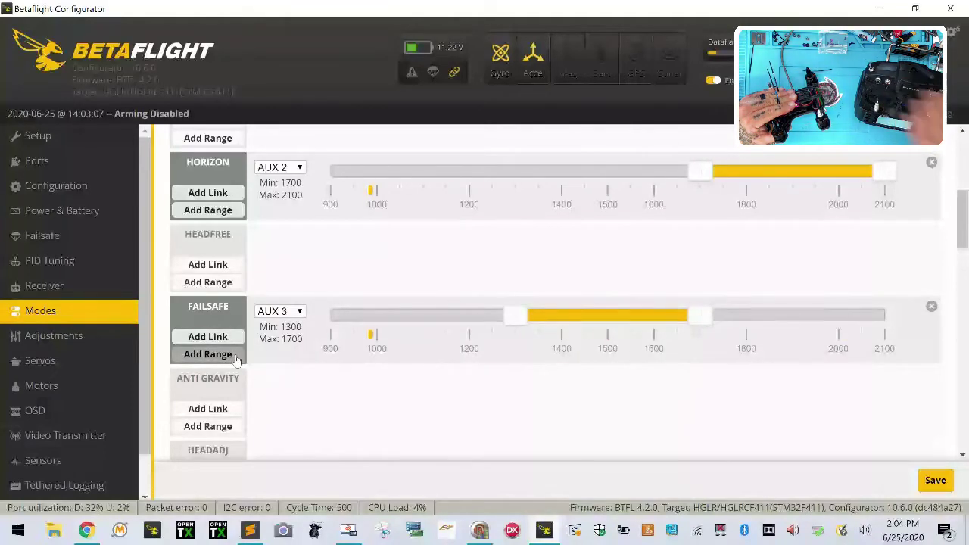
drag(575, 315, 901, 330)
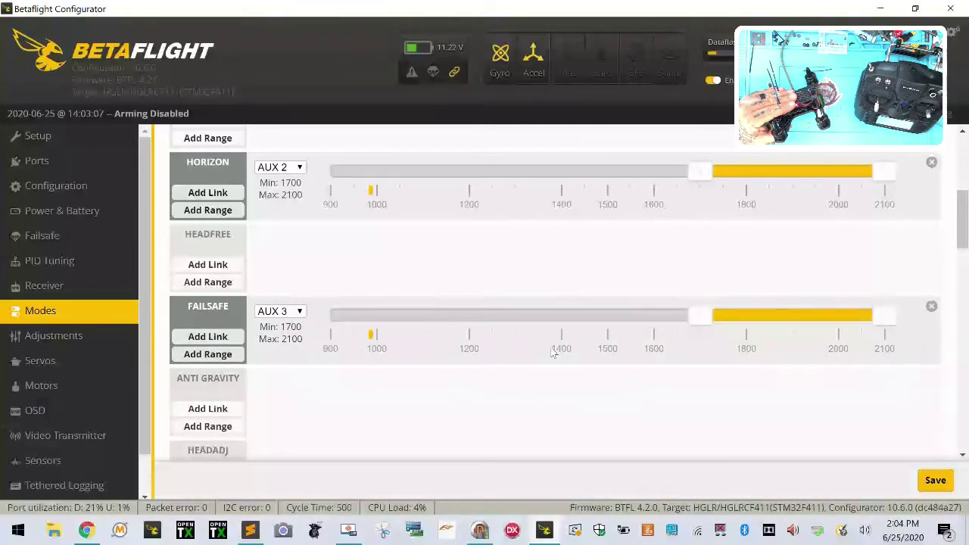
scroll(552, 352, down, 4)
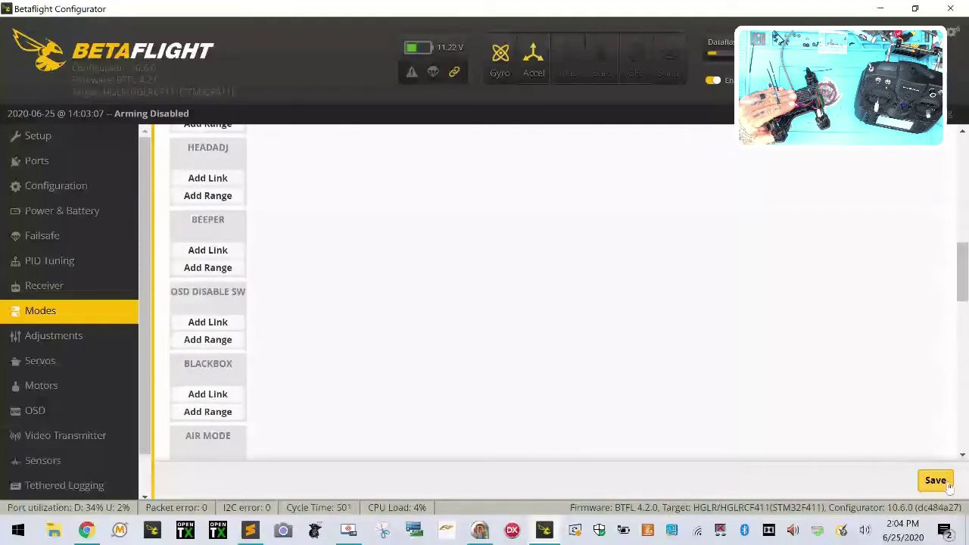
click(948, 488)
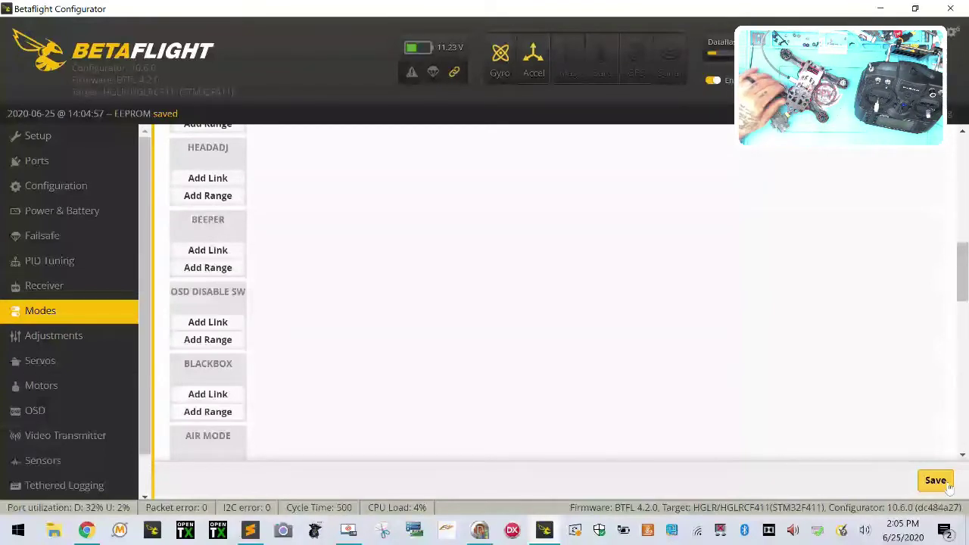
Enable motor test mode and operate the master control, then motors 1, 2 and 3 individually, to check their spin.
click(56, 295)
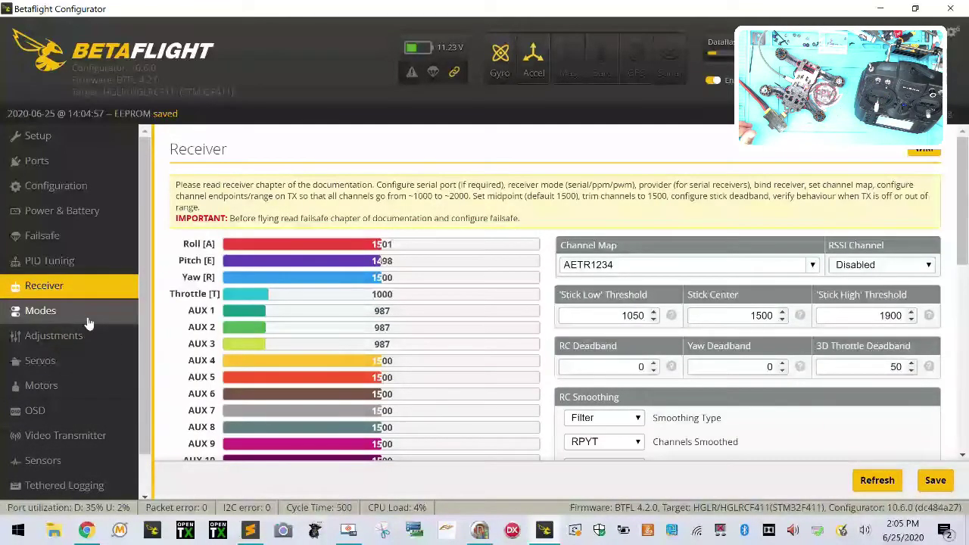
click(45, 386)
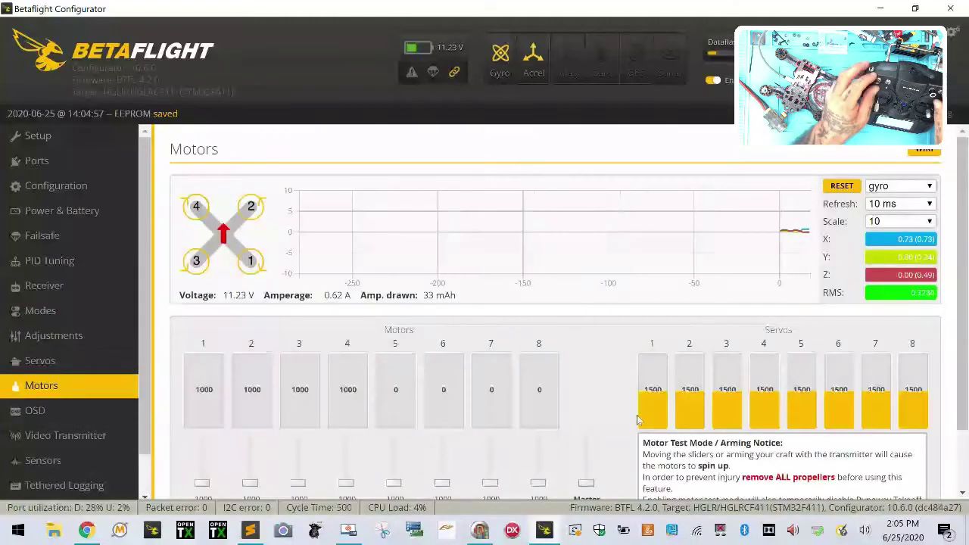
scroll(638, 424, down, 1)
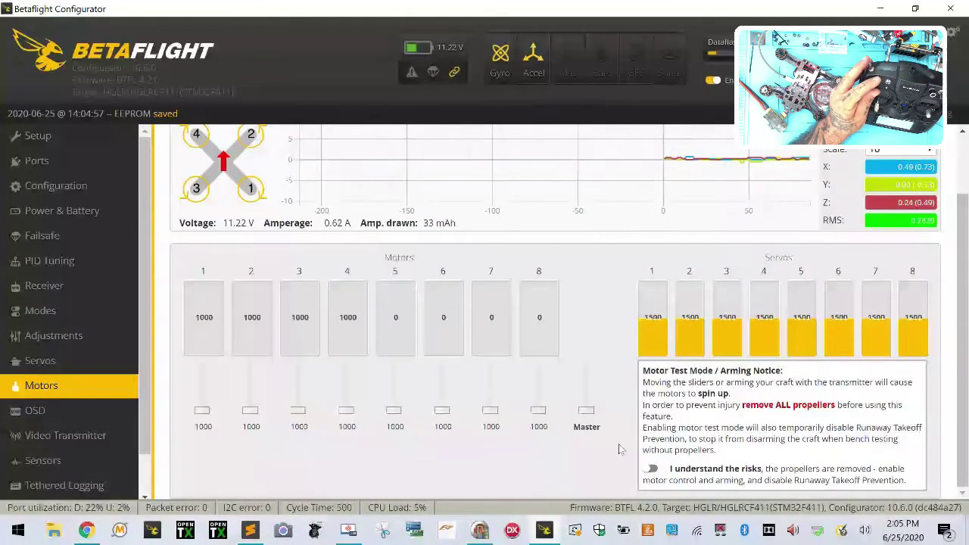
click(649, 468)
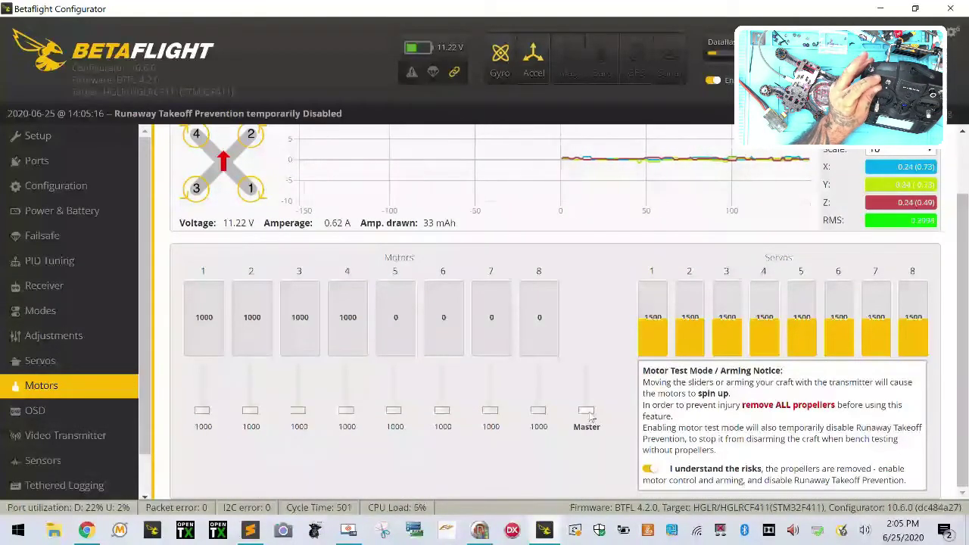
mouse_move(589, 416)
mouse_down()
mouse_move(588, 401)
mouse_move(590, 431)
mouse_up()
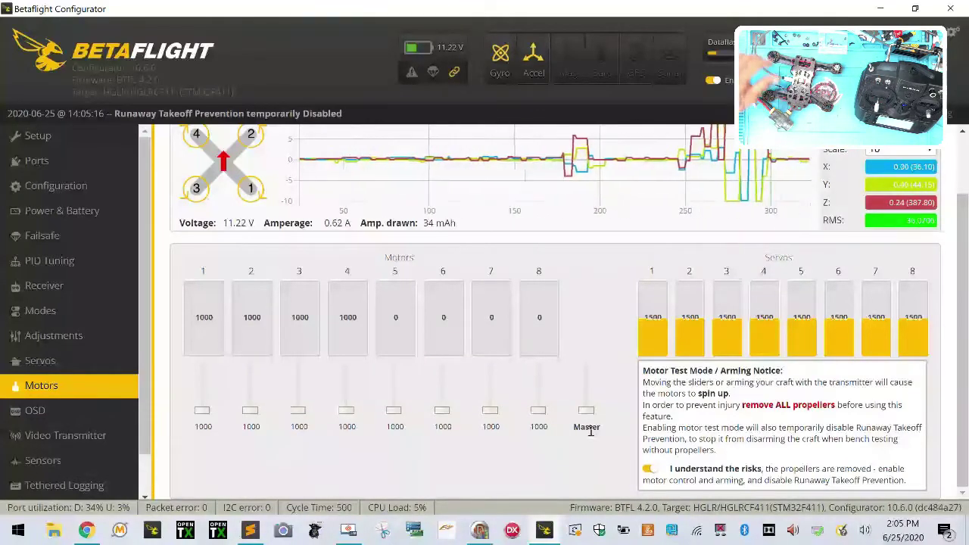
drag(203, 410, 202, 475)
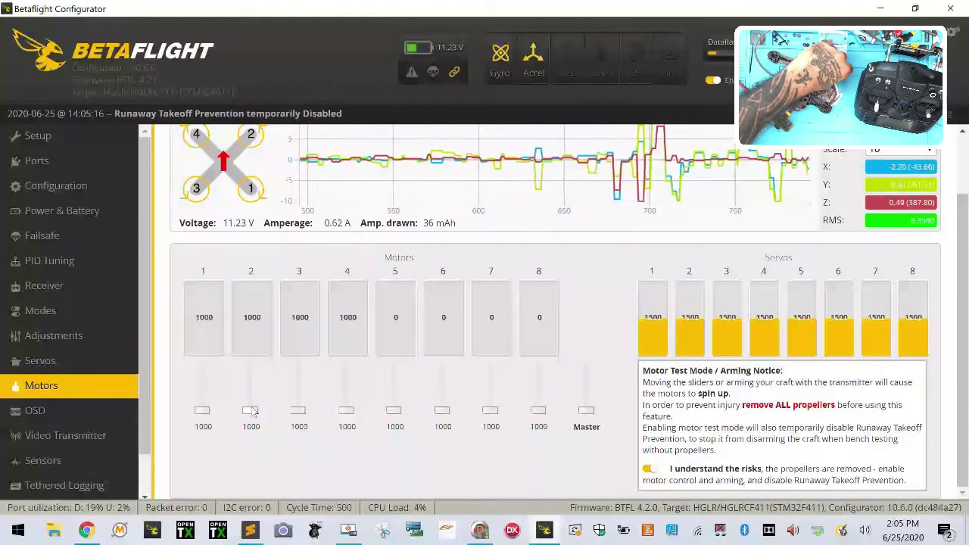
drag(251, 411, 256, 427)
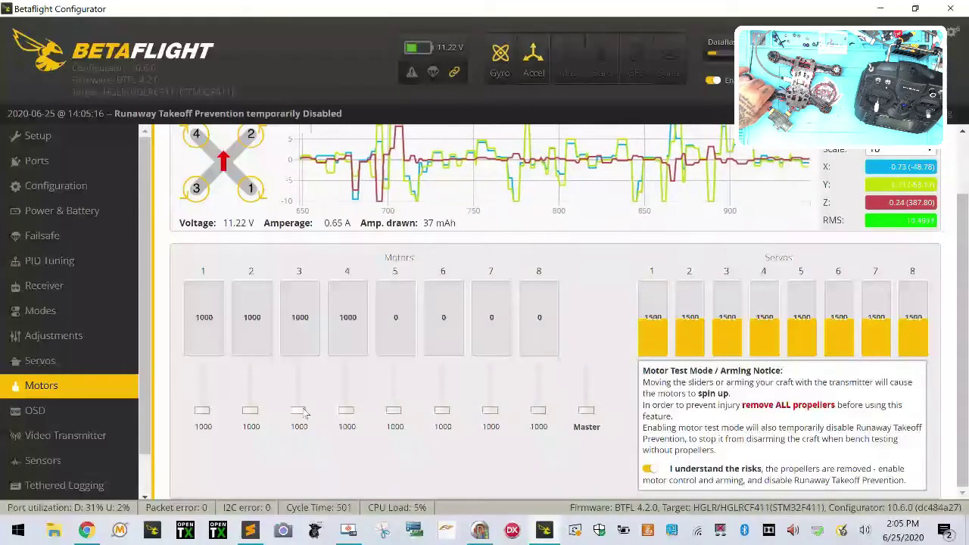
drag(299, 411, 341, 457)
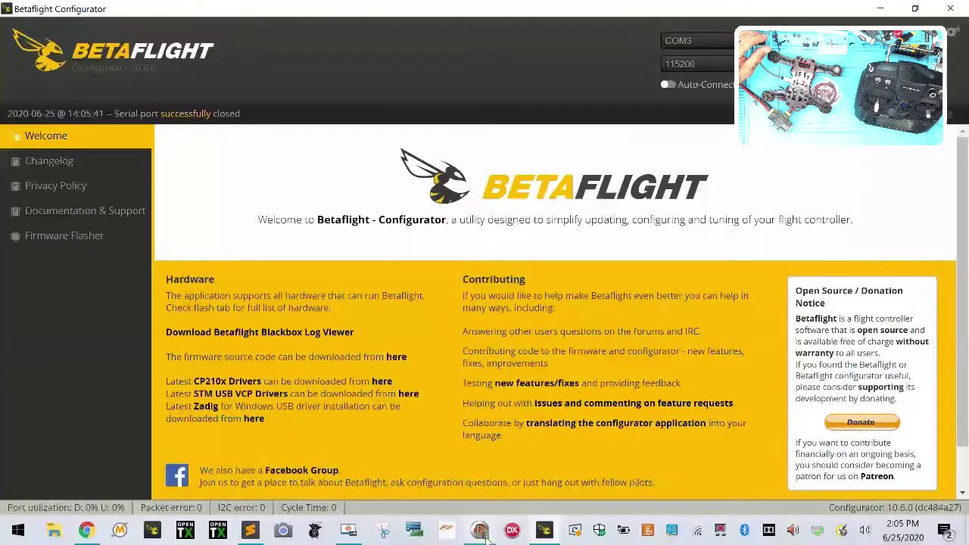
Switch to BLHeliSuite and read the setup of all four connected ESCs.
click(480, 531)
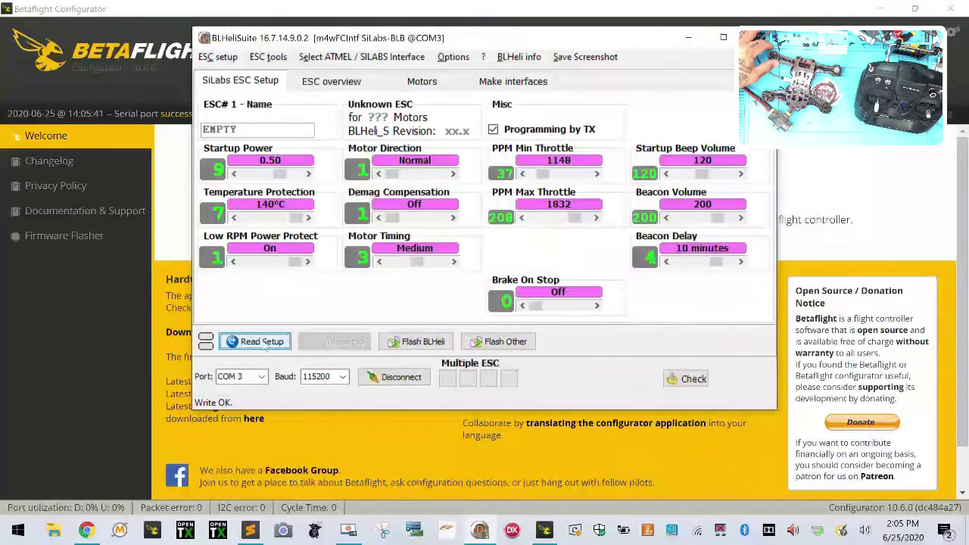
click(261, 342)
click(485, 331)
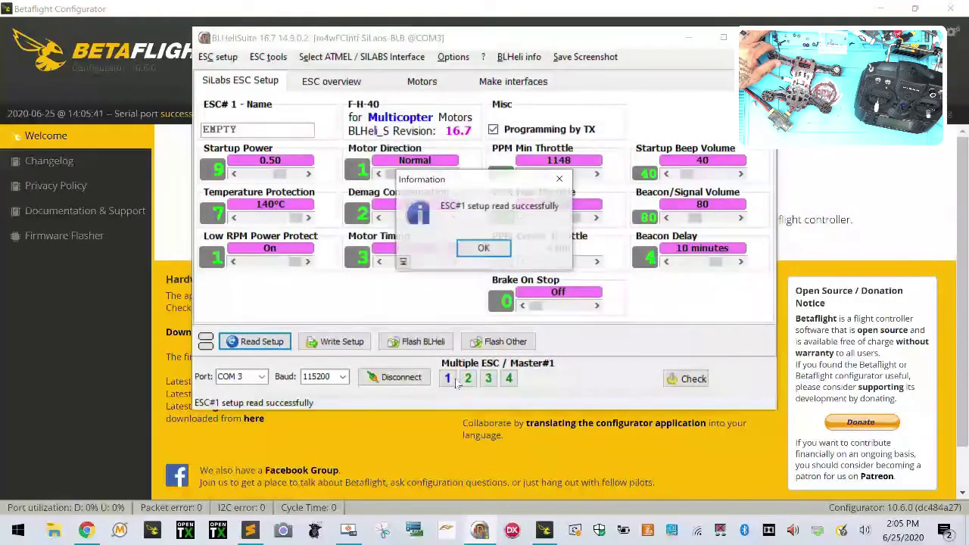
click(483, 247)
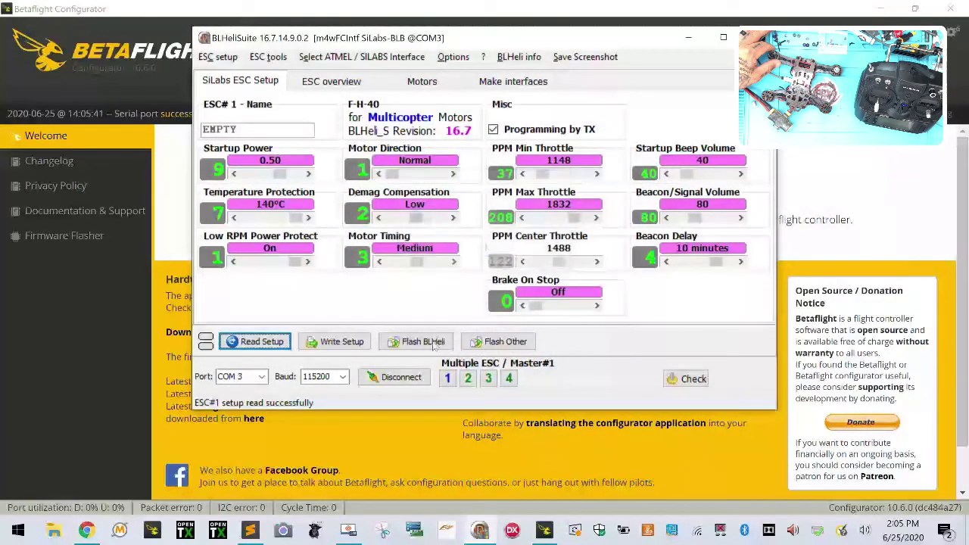
Set the motor direction of ESC 1 to Reversed and write its setup.
click(406, 175)
click(339, 342)
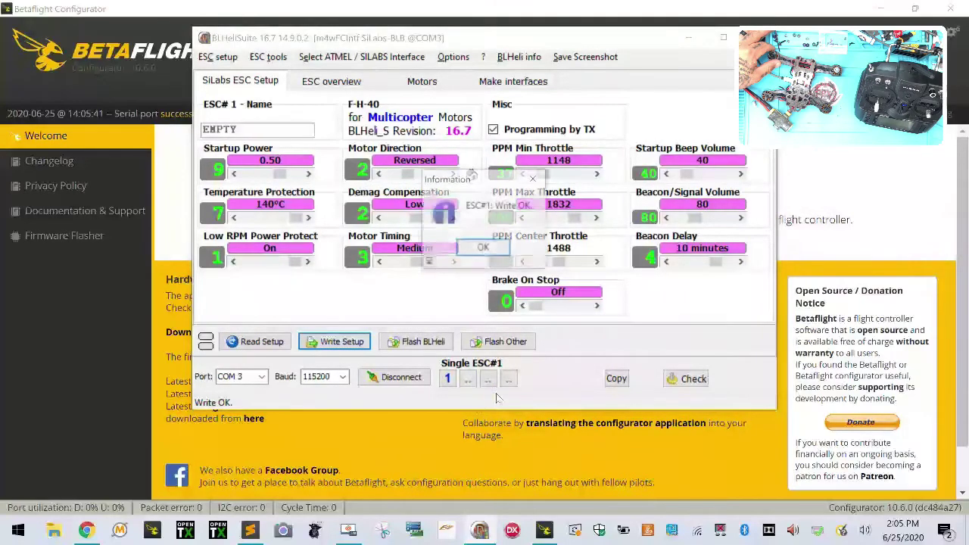
click(483, 248)
Set the motor direction of ESC 2 to Reversed and write its setup.
click(468, 378)
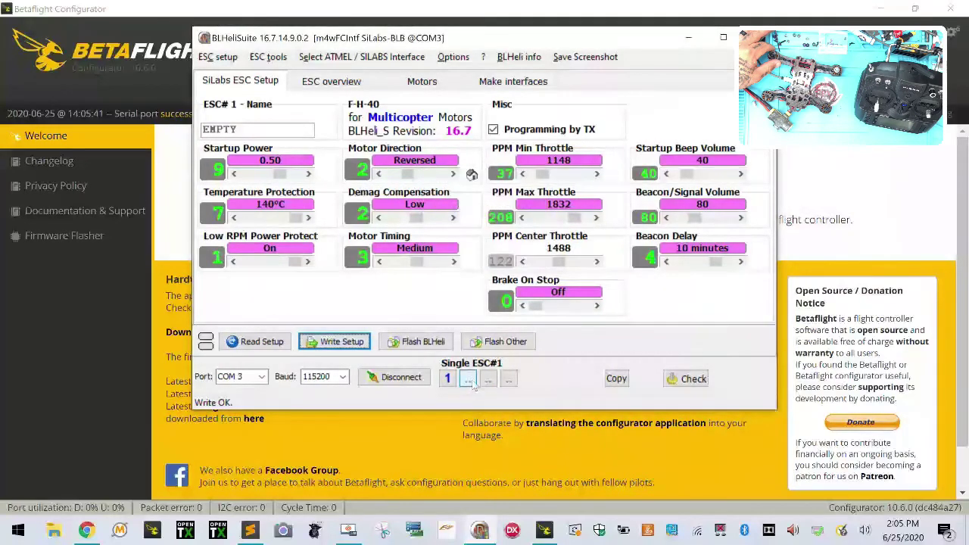
click(406, 174)
click(339, 341)
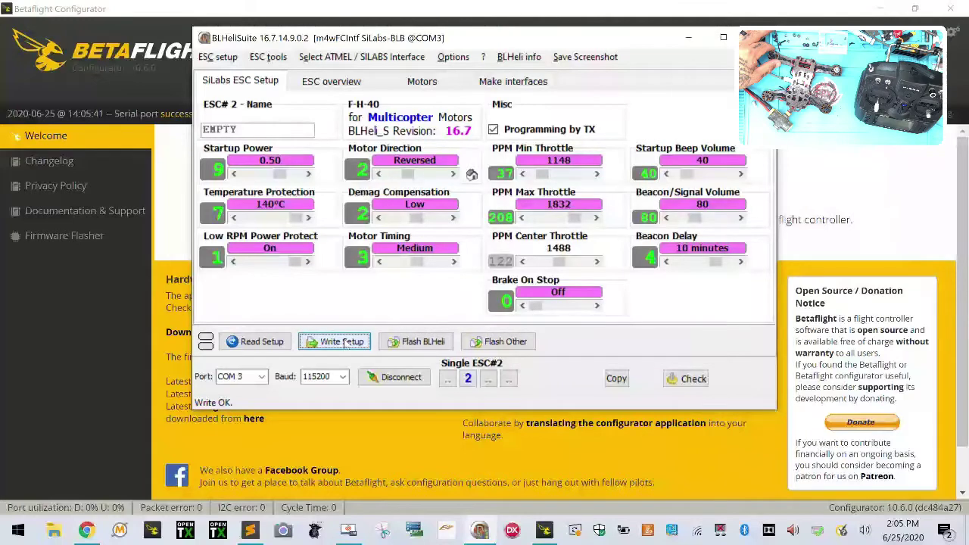
click(480, 250)
Set the motor direction of ESC 3 to Reversed, write its setup and disconnect from the ESCs.
click(488, 378)
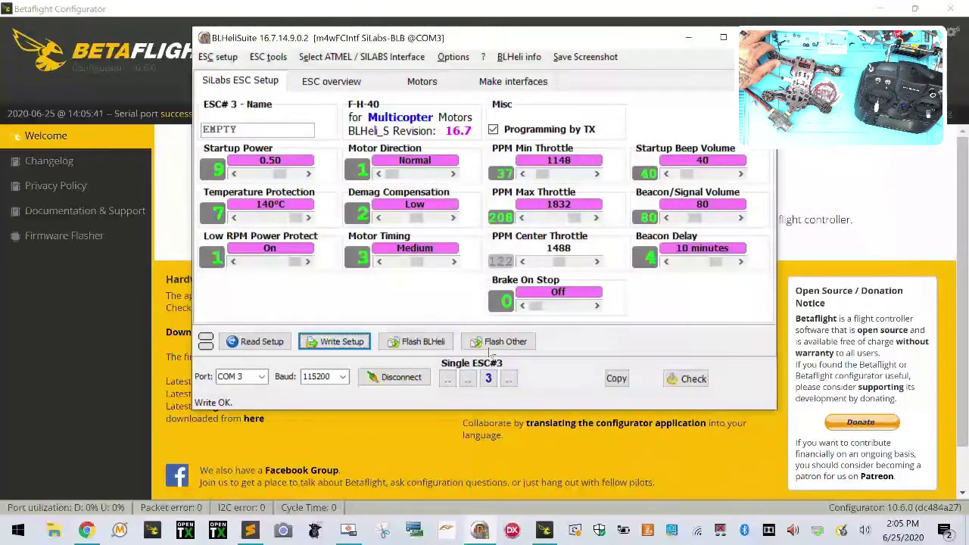
click(399, 175)
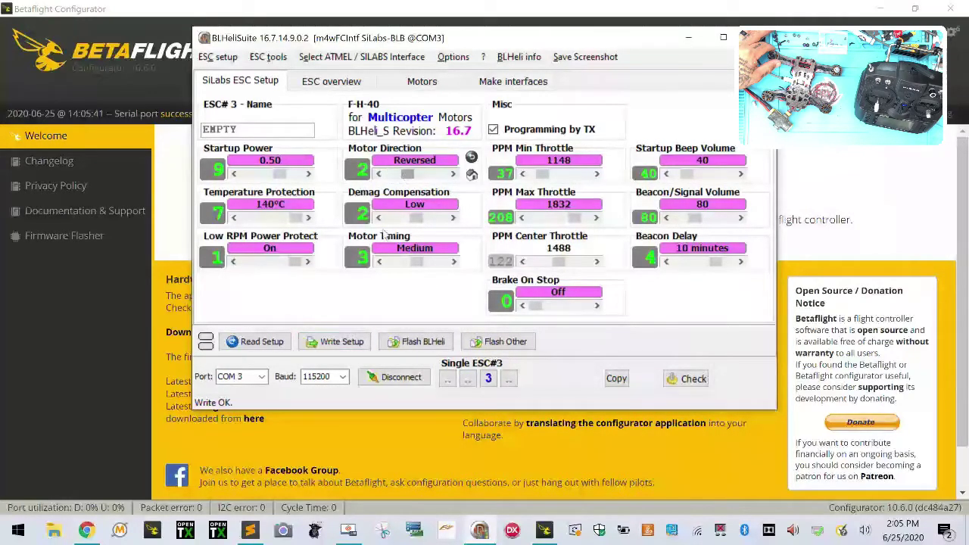
click(339, 341)
click(483, 249)
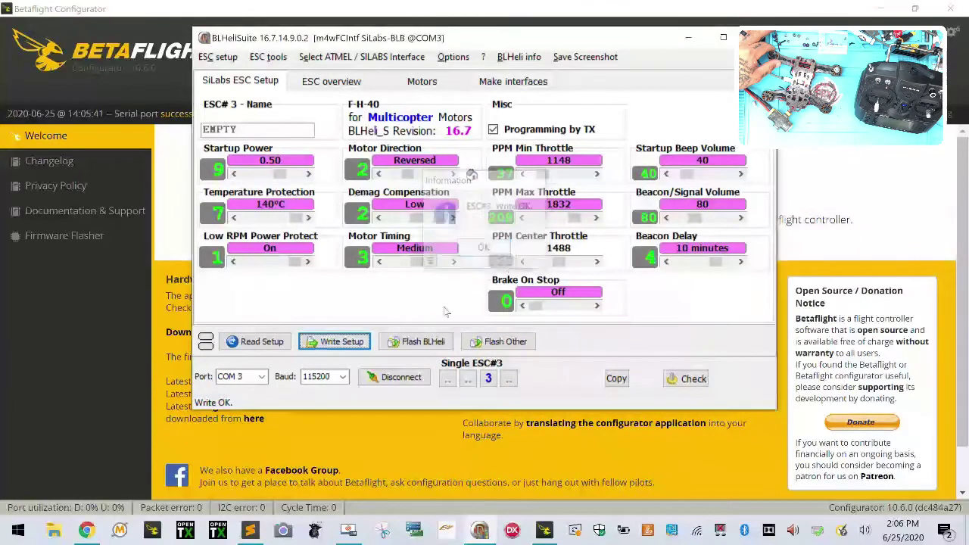
click(394, 376)
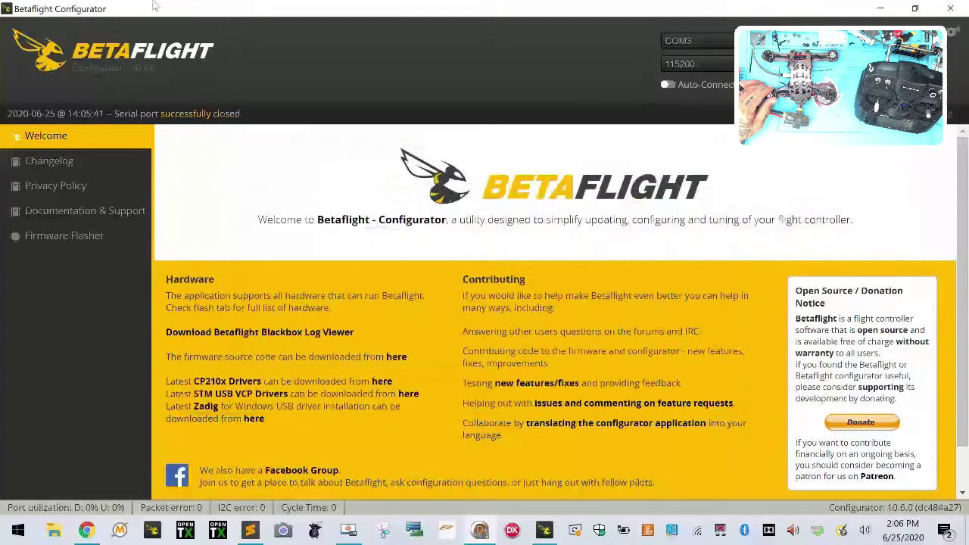
Reconnect in Betaflight Configurator and test all four motors by raising the master throttle stepwise to 1150, then returning it to 1000.
click(479, 530)
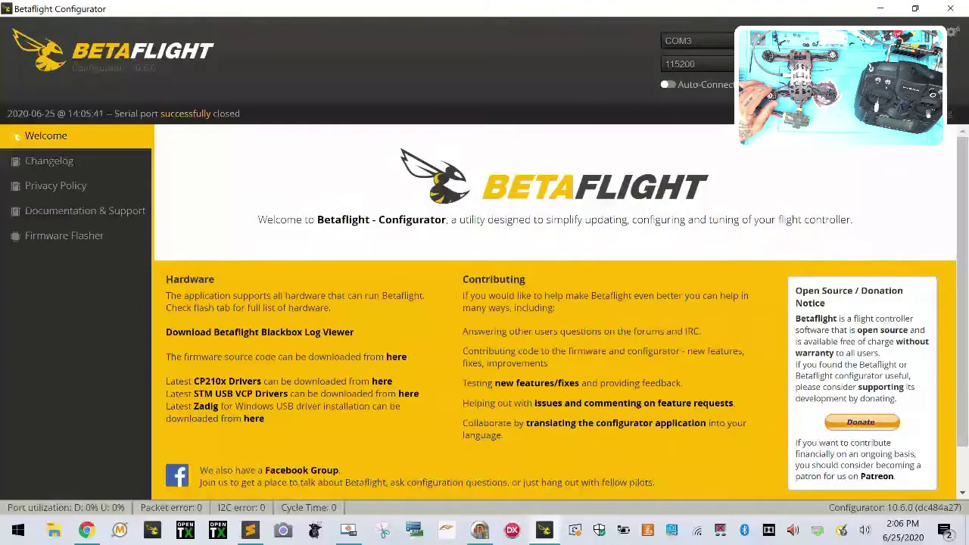
click(928, 54)
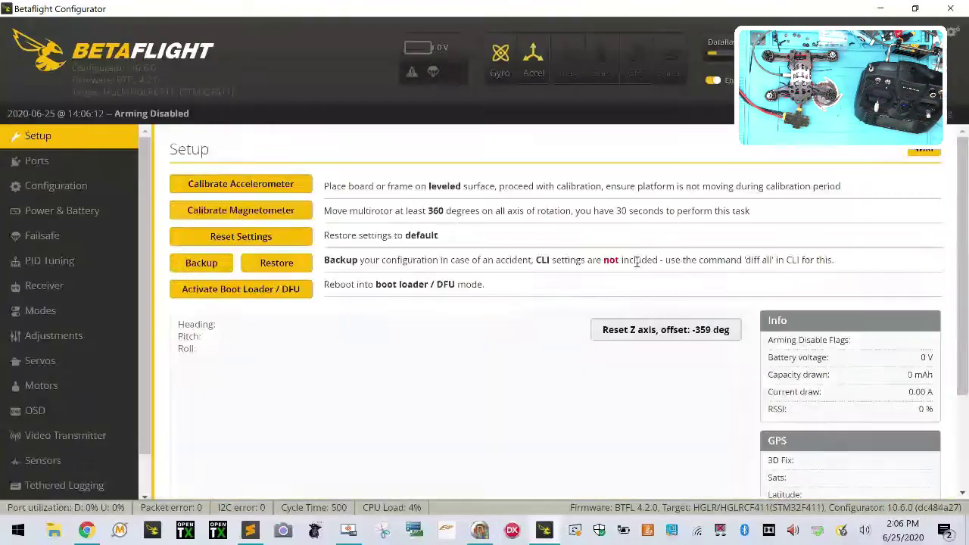
click(90, 385)
scroll(553, 420, down, 2)
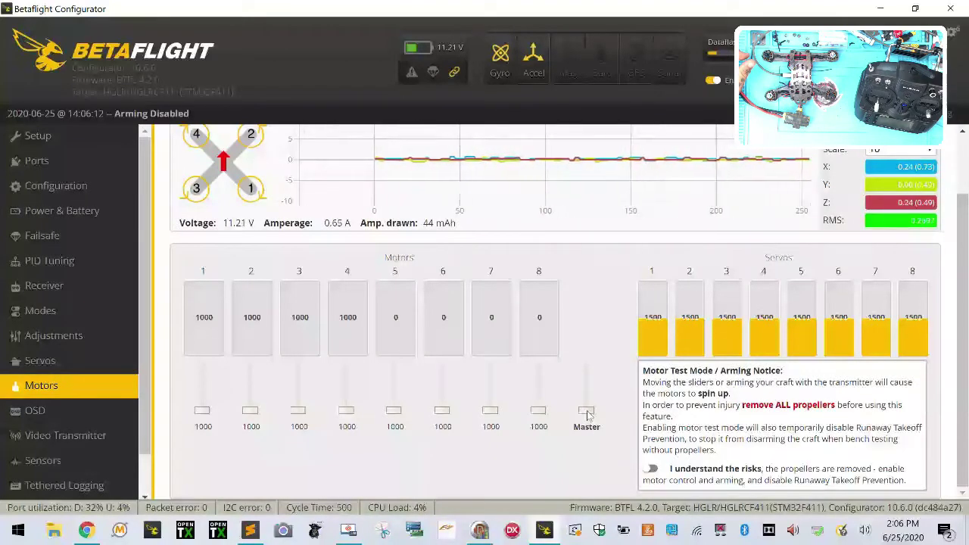
click(652, 469)
drag(586, 413, 586, 409)
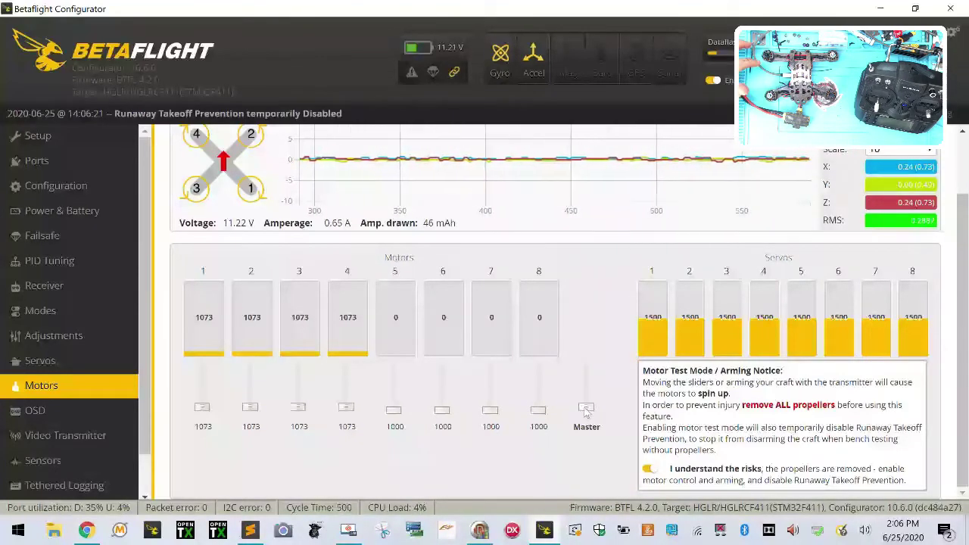
drag(586, 411, 585, 408)
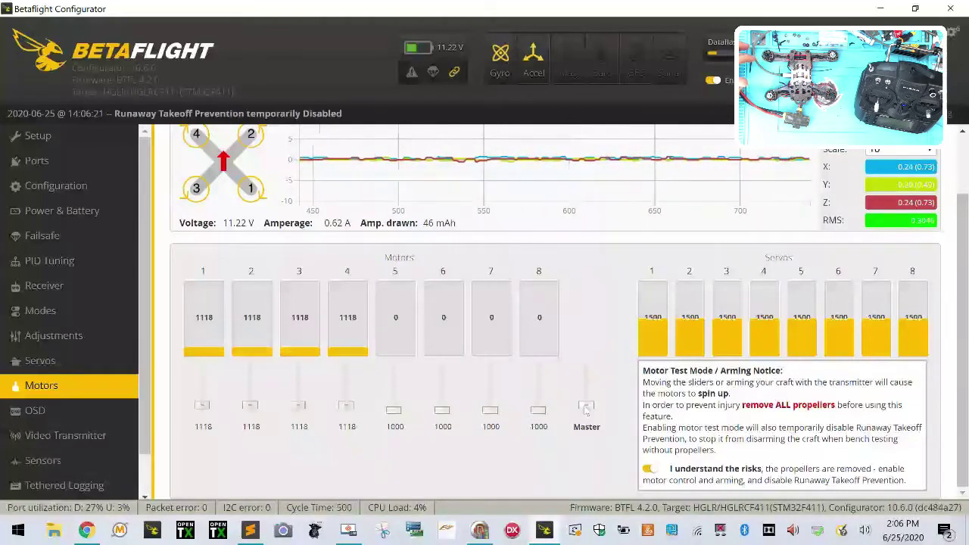
drag(586, 408, 586, 407)
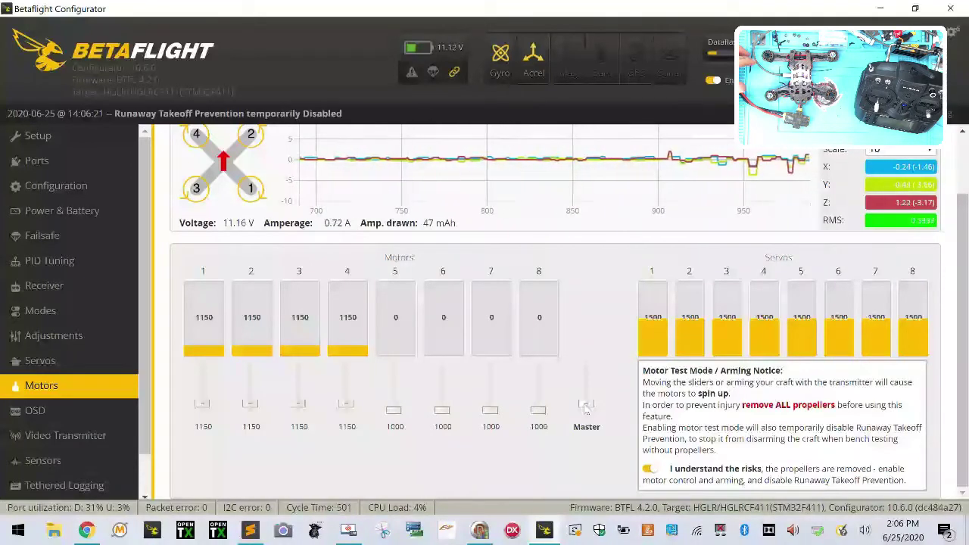
drag(586, 407, 587, 424)
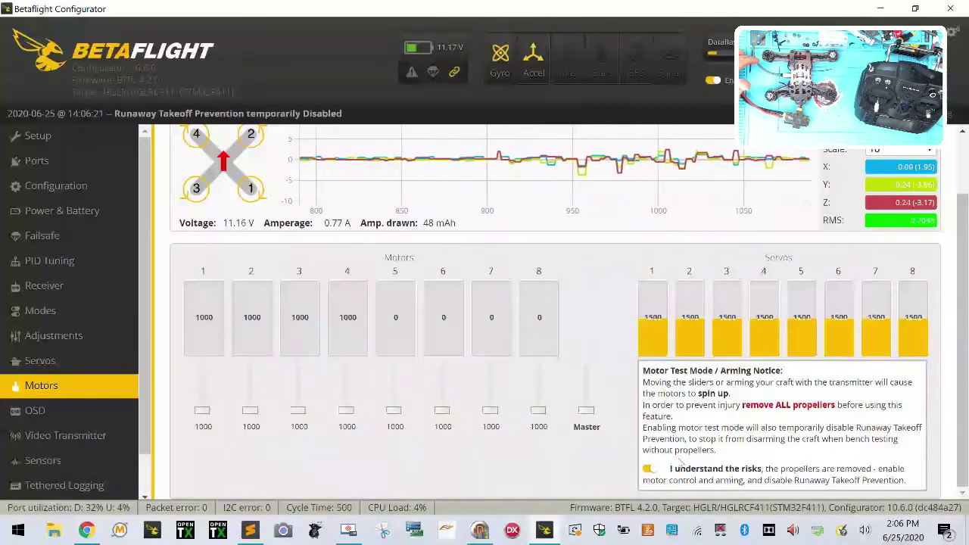
click(649, 469)
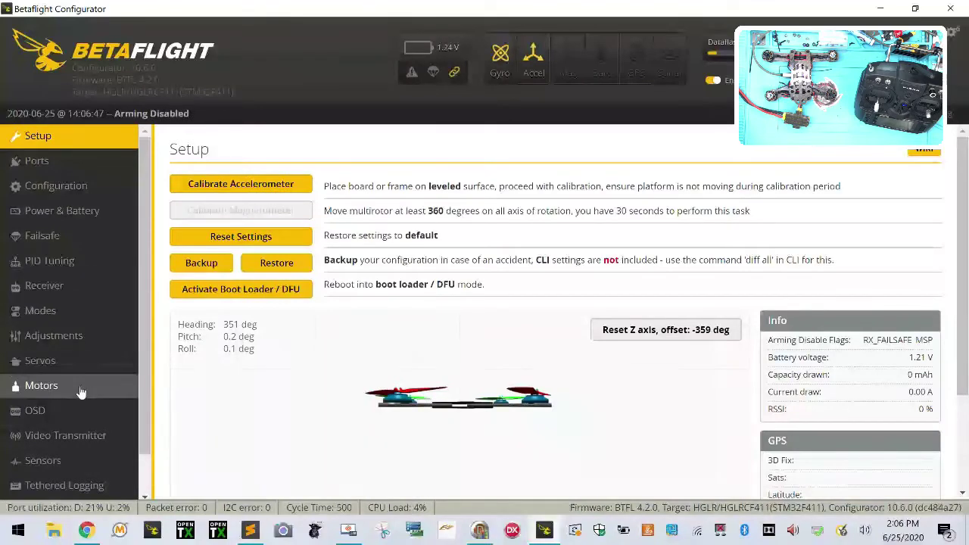
Calibrate the ESCs in motor test mode with the master throttle at 2000, then 1000, and disconnect the flight controller.
click(42, 385)
scroll(651, 454, down, 2)
click(651, 469)
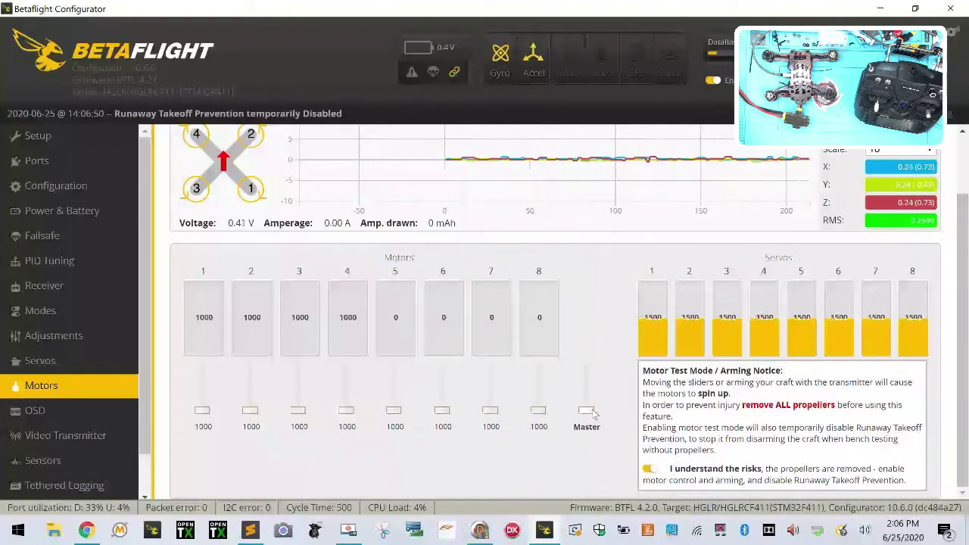
drag(587, 411, 595, 334)
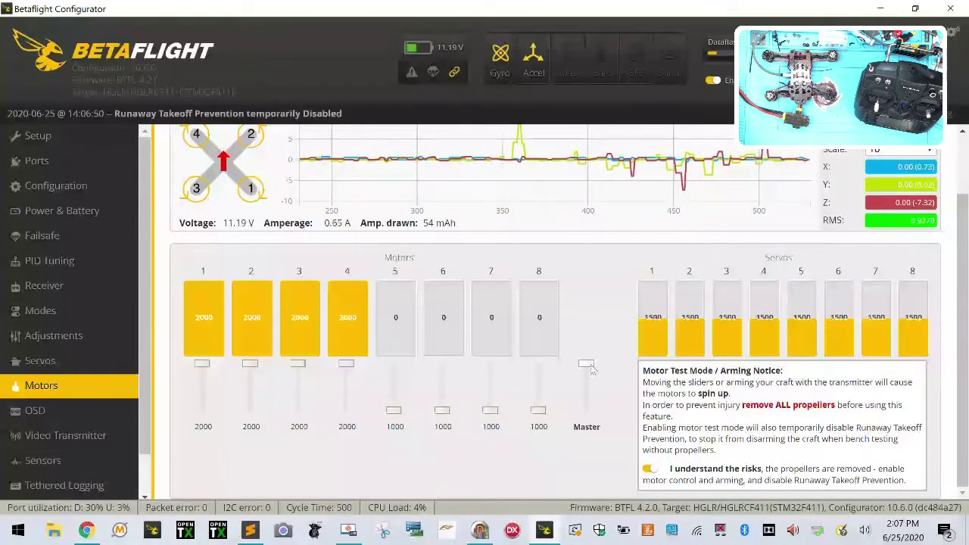
drag(590, 367, 592, 467)
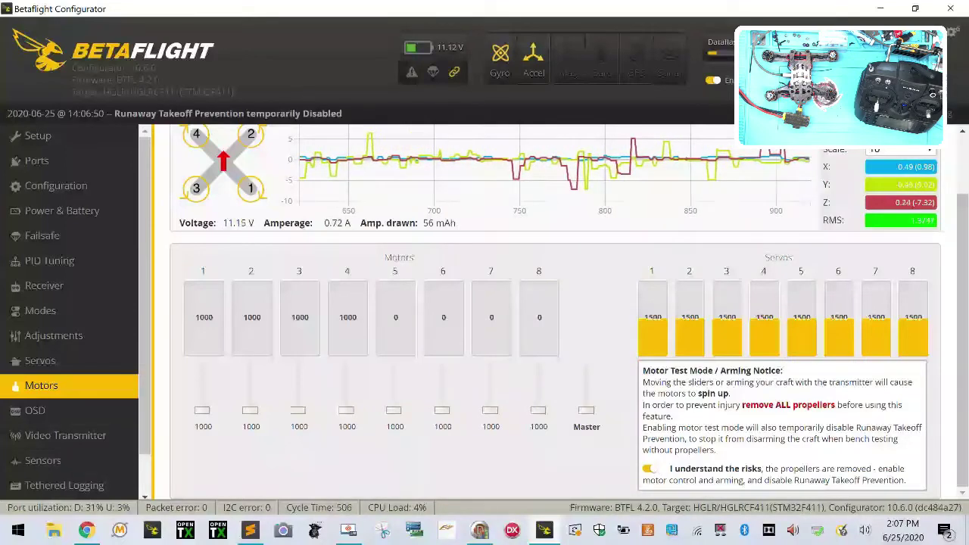
click(650, 468)
click(929, 59)
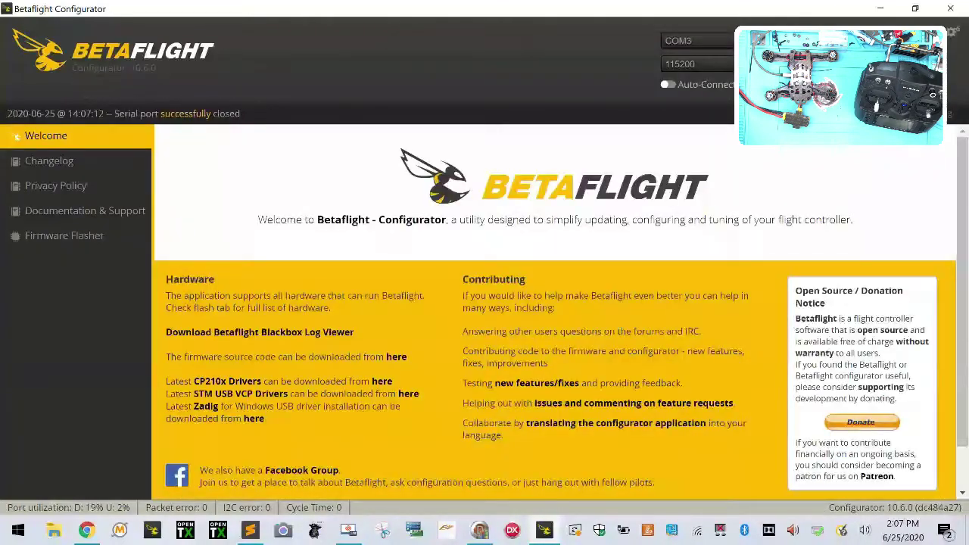
Switch to BLHeliSuite, connect on COM 3 at 115200 baud and read the ESC setups.
click(479, 529)
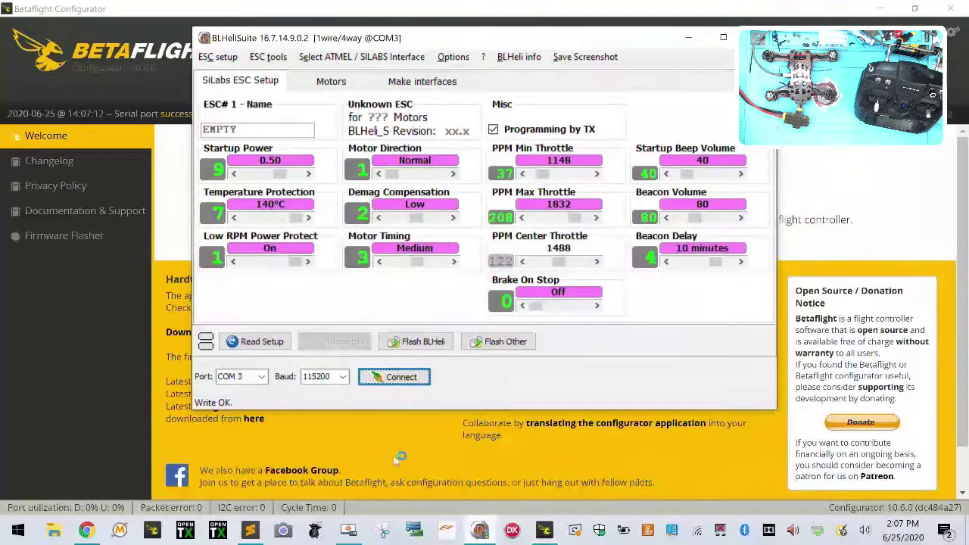
click(258, 342)
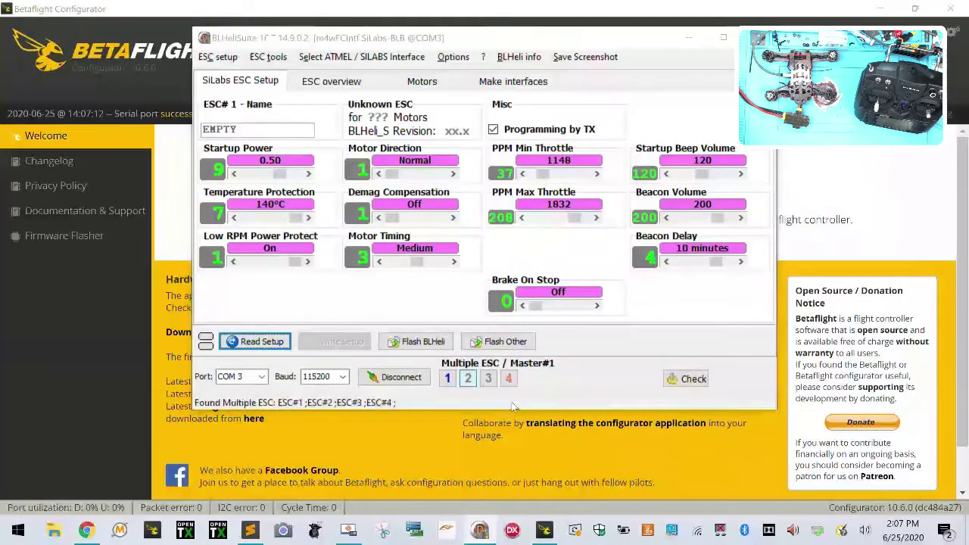